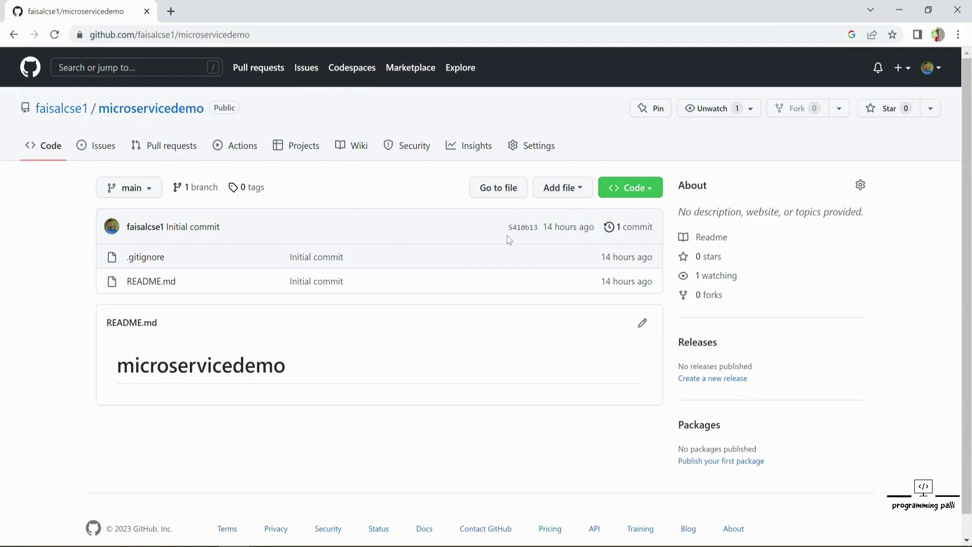
# Copy the microservicedemo repository's HTTPS clone URL from GitHub's Code dropdown.
pyautogui.click(648, 191)
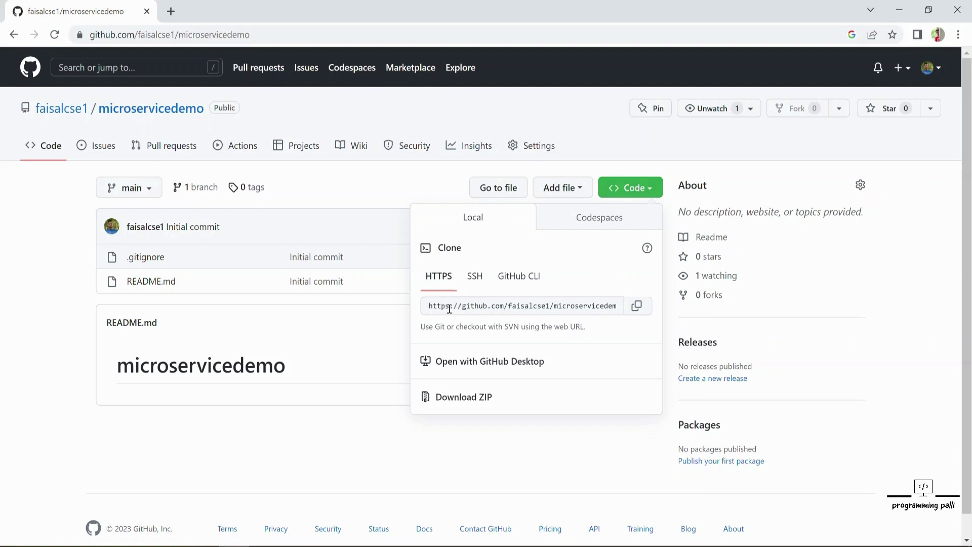
pyautogui.click(638, 307)
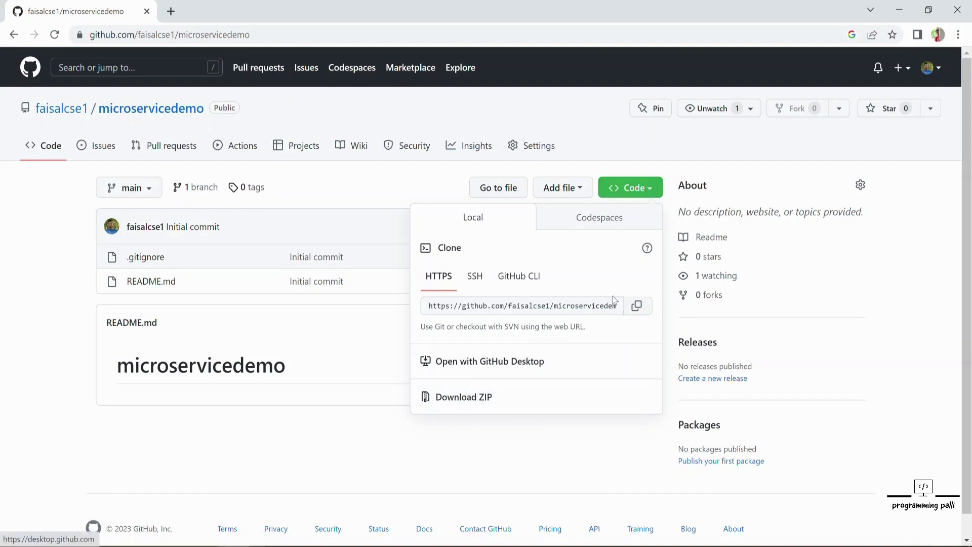
pyautogui.click(637, 306)
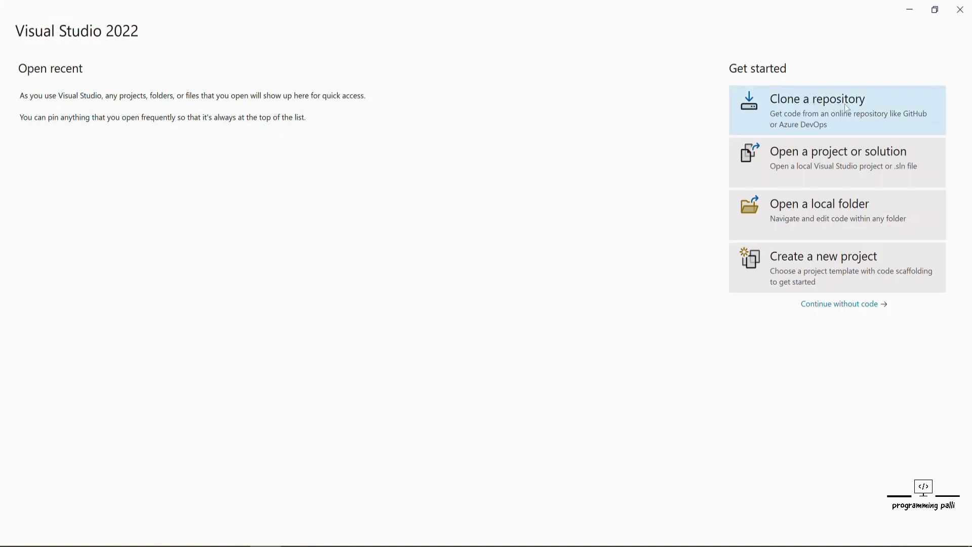
# Start a repository clone and paste the microservicedemo GitHub URL as its location.
pyautogui.click(817, 116)
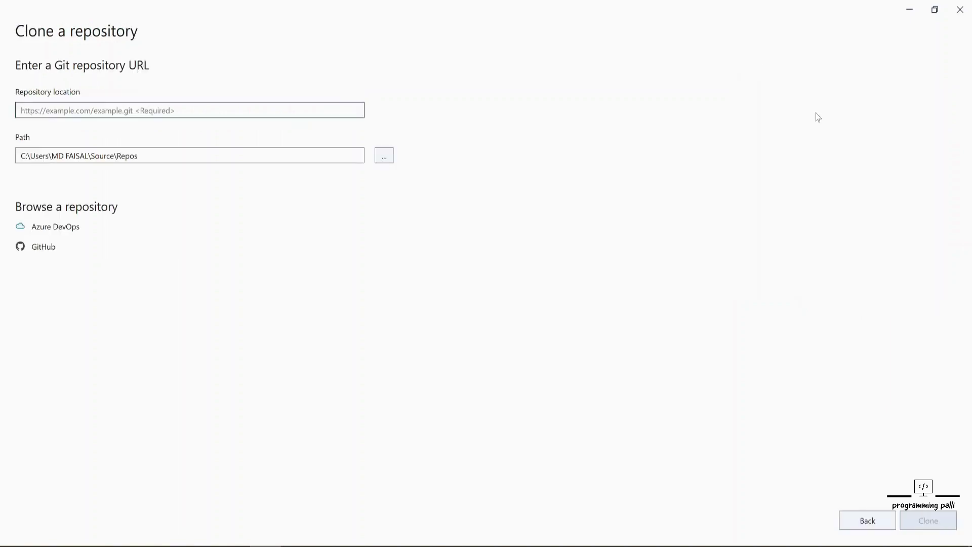
pyautogui.click(183, 110)
pyautogui.hotkey('ctrl', 'v')
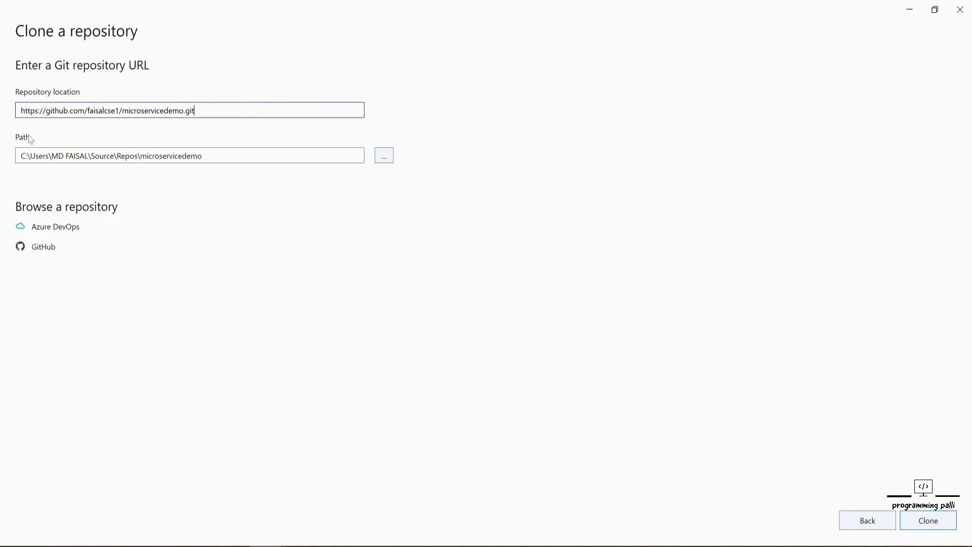
# Set the clone path to D:\My Tutorials\Core\Microservice.
pyautogui.click(384, 156)
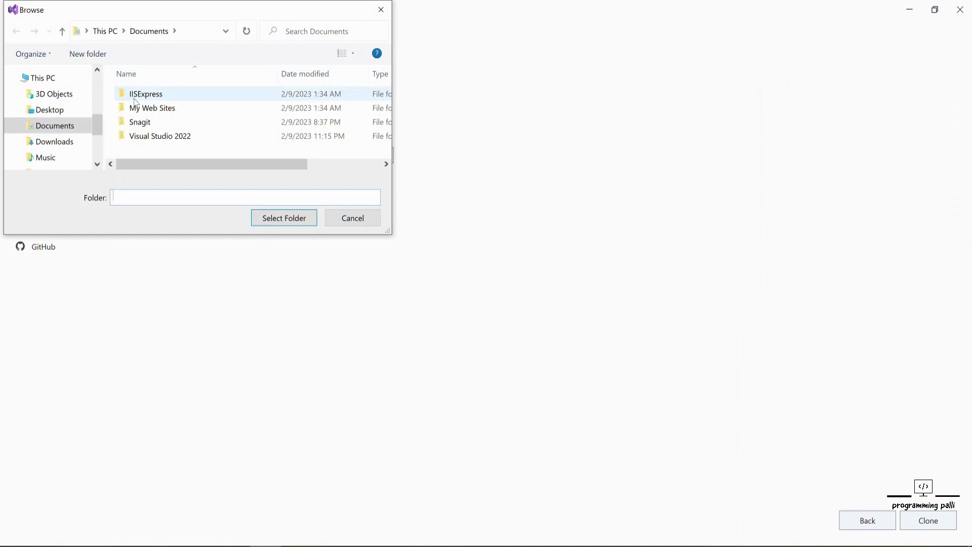
pyautogui.scroll(-1, 44, 160)
pyautogui.scroll(-1, 49, 158)
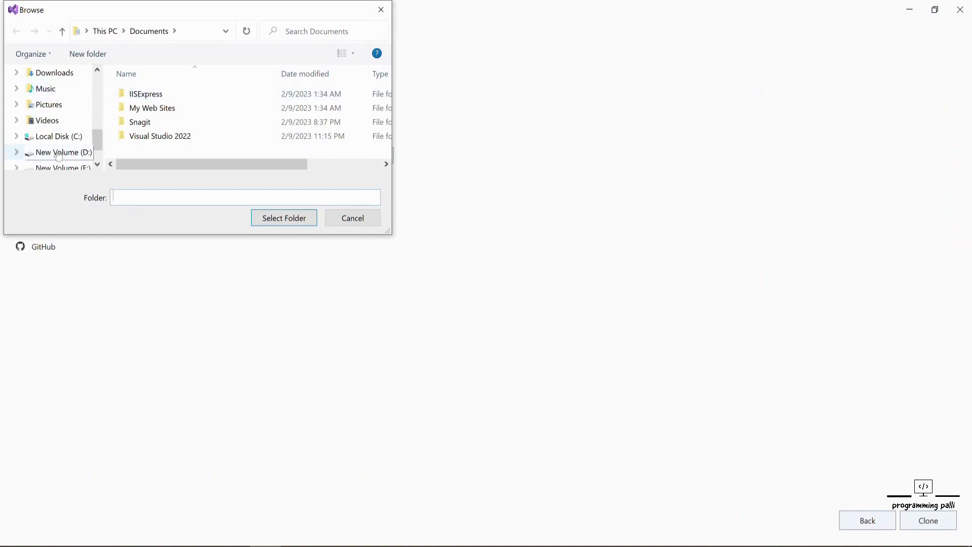
pyautogui.click(58, 153)
pyautogui.doubleClick(159, 121)
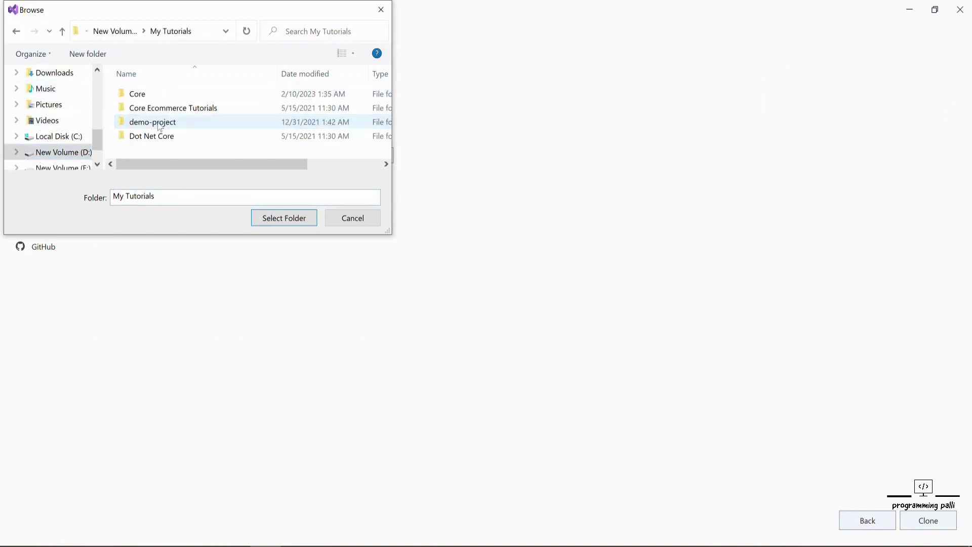
pyautogui.doubleClick(139, 94)
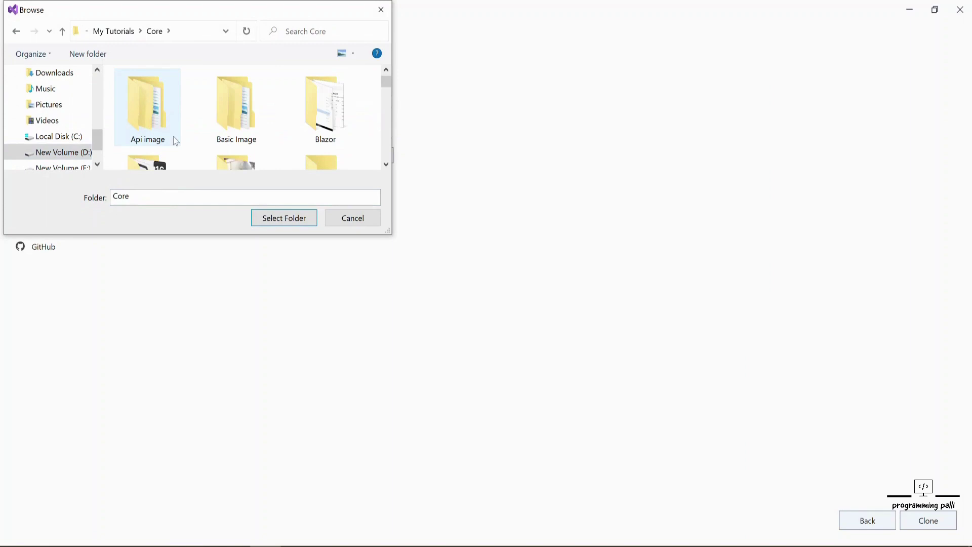
pyautogui.scroll(-1, 174, 136)
pyautogui.scroll(-1, 174, 136)
pyautogui.scroll(-1, 173, 135)
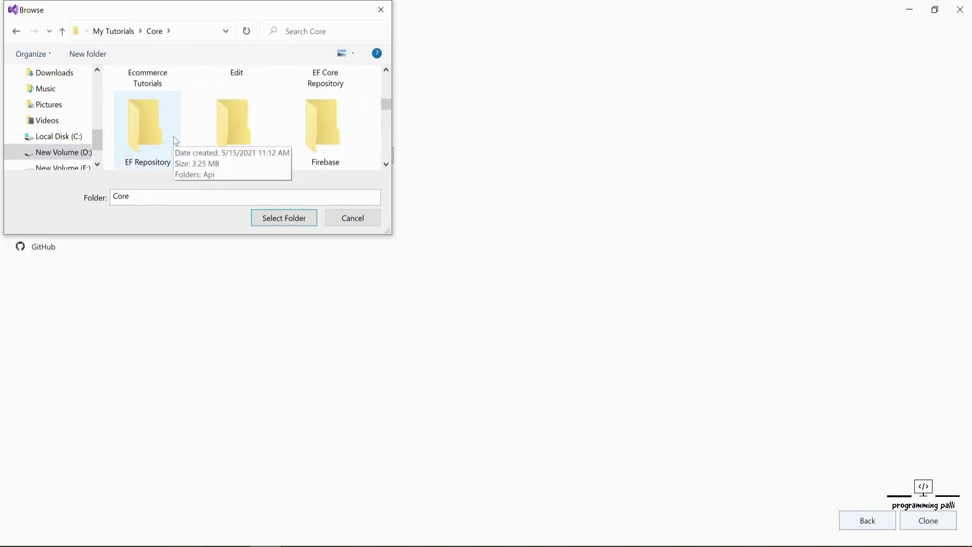
pyautogui.scroll(-2, 173, 136)
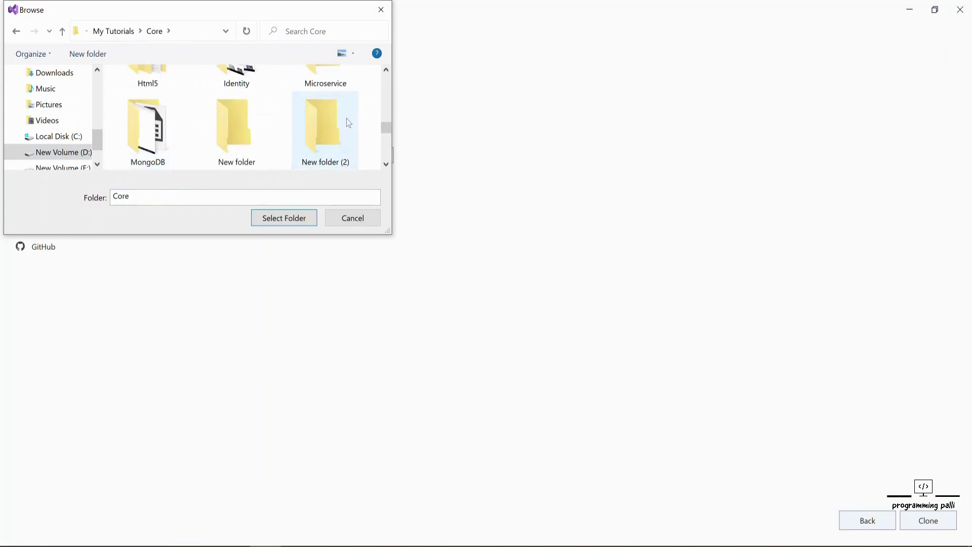
pyautogui.click(326, 82)
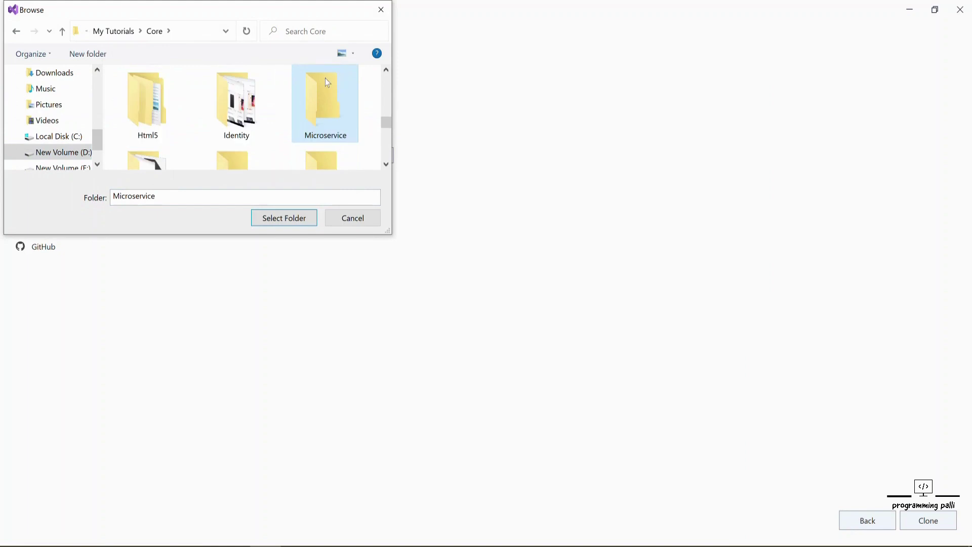
pyautogui.click(285, 219)
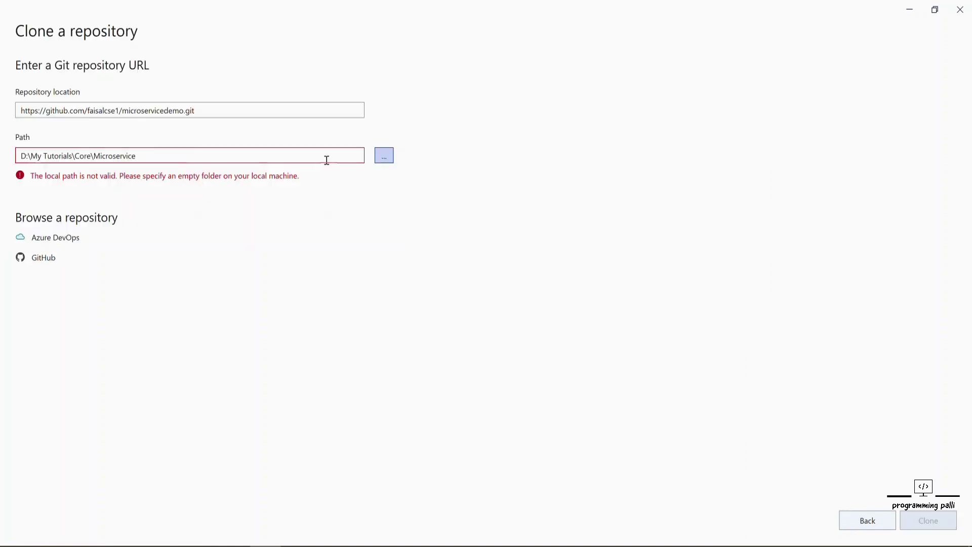
# Create a new microservicedemo folder inside Microservice and select it as the clone path.
pyautogui.click(385, 156)
pyautogui.click(91, 52)
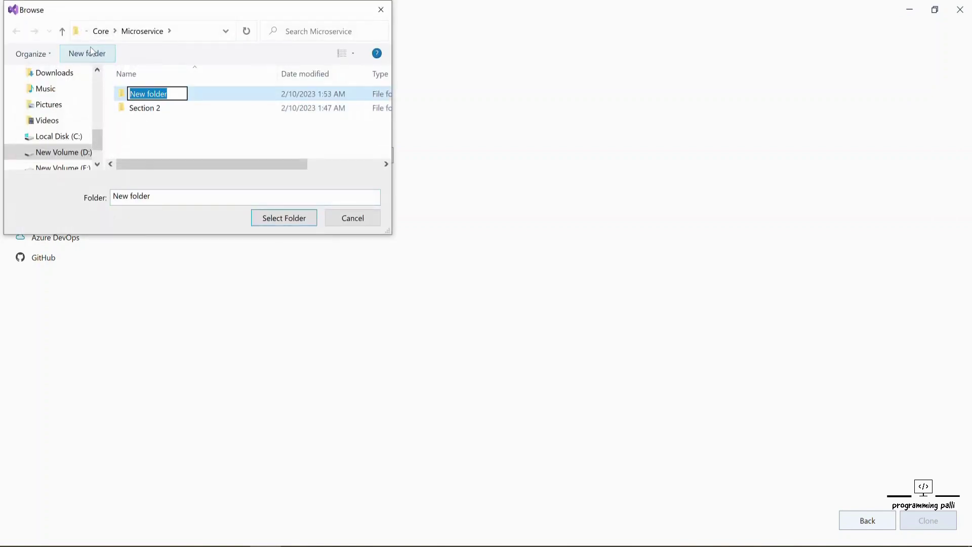
pyautogui.write('mic')
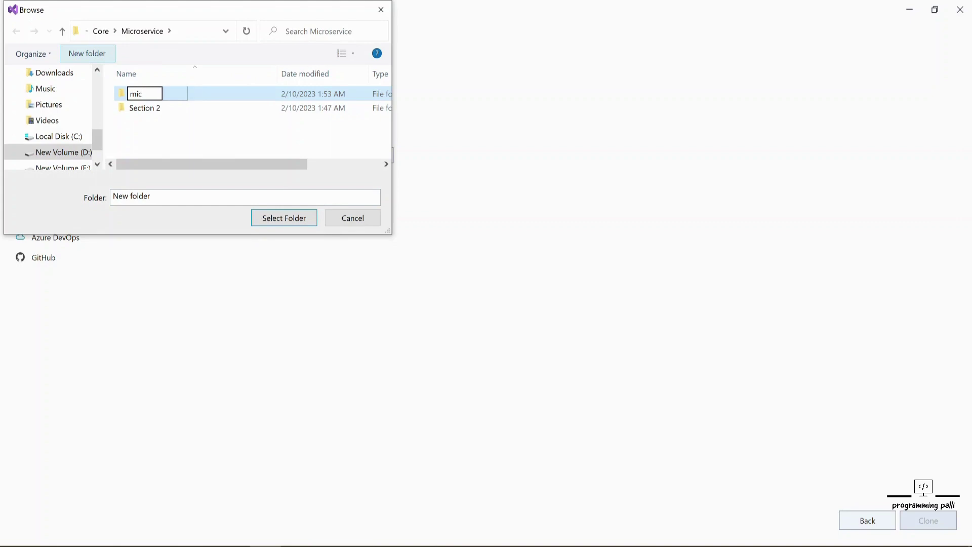
pyautogui.write('roservice')
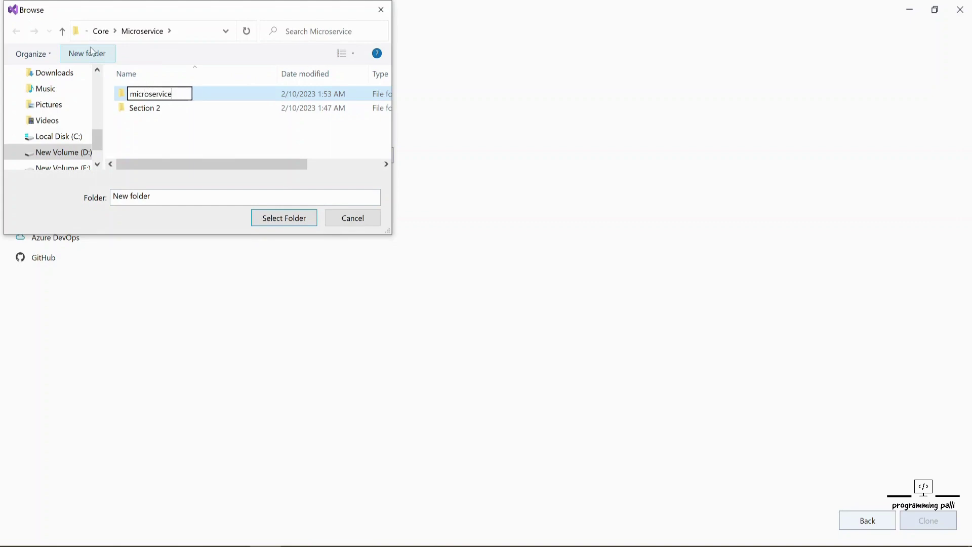
pyautogui.write('demo')
pyautogui.press('Return')
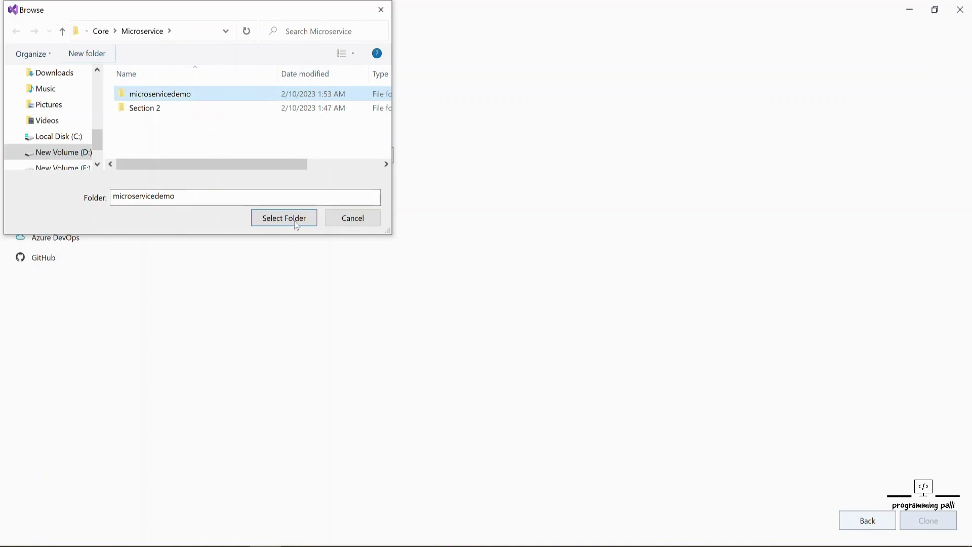
pyautogui.click(297, 223)
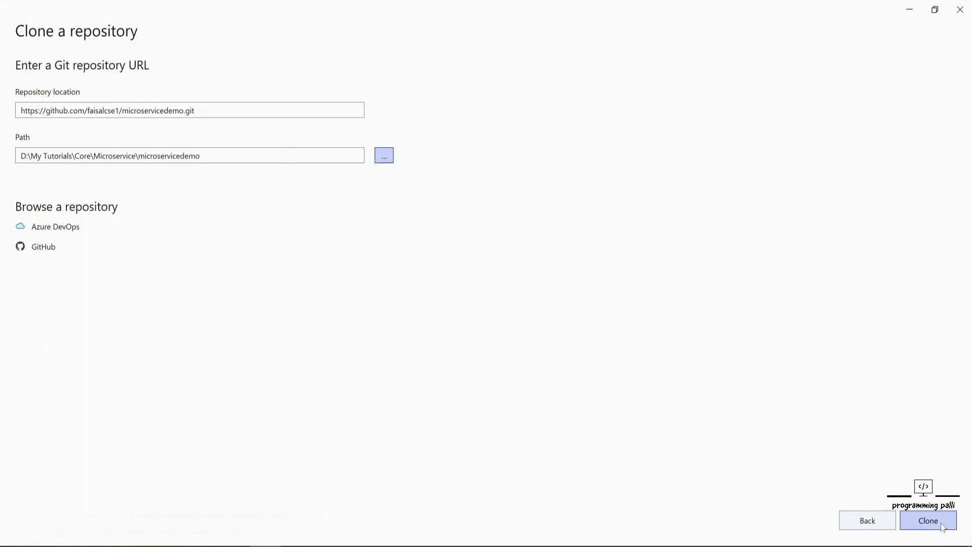
# Clone the repository and switch to Folder View showing .gitignore and README.md.
pyautogui.click(928, 520)
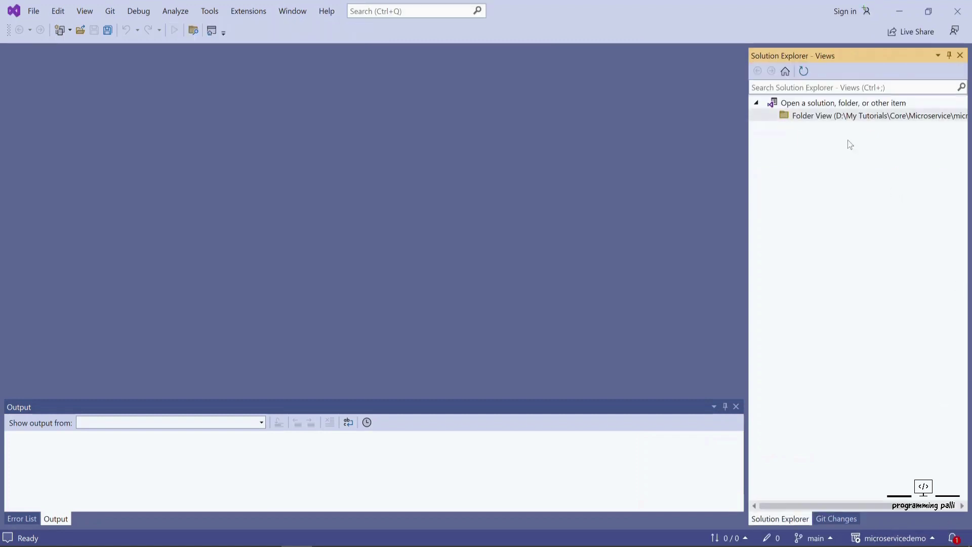
pyautogui.click(817, 119)
pyautogui.doubleClick(817, 119)
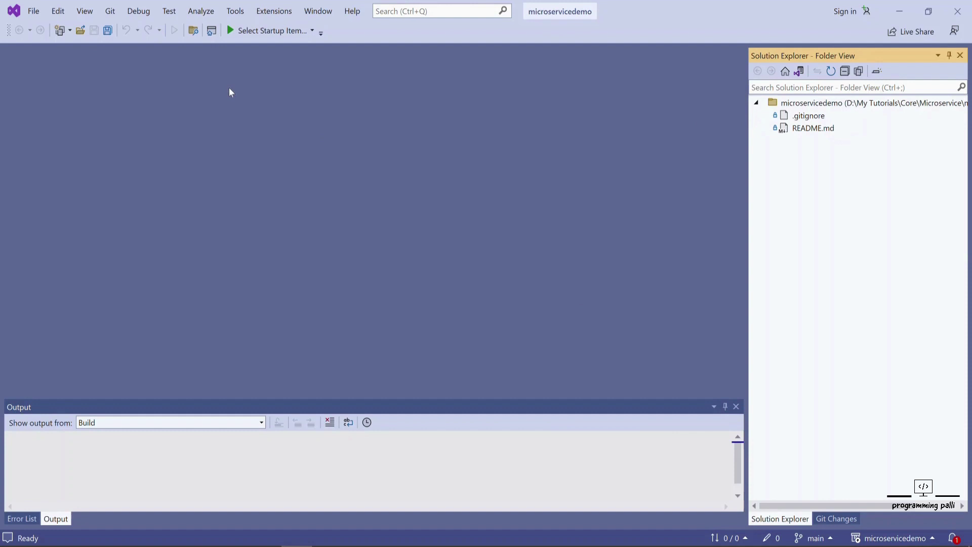
# Start a new project from the File menu and pick the Blank Solution template.
pyautogui.click(34, 14)
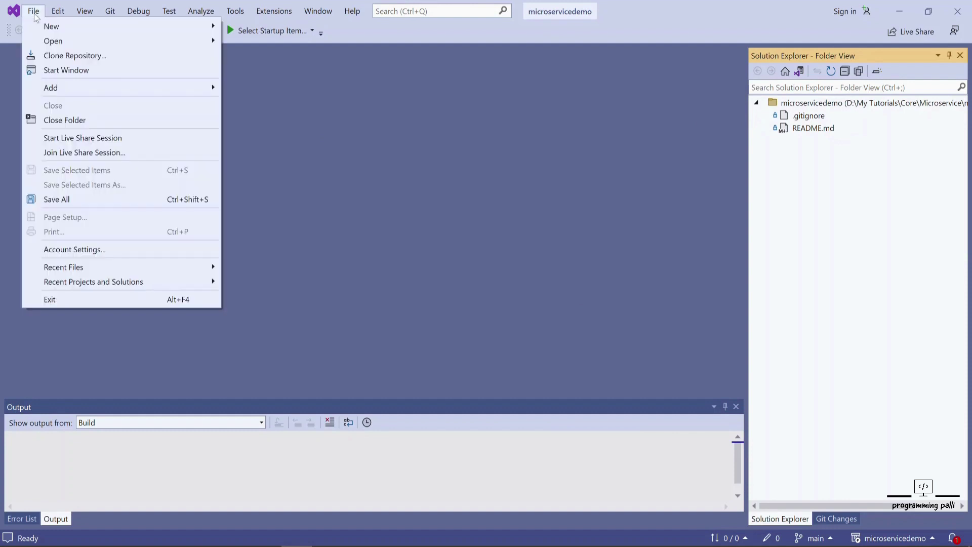
pyautogui.moveTo(51, 26)
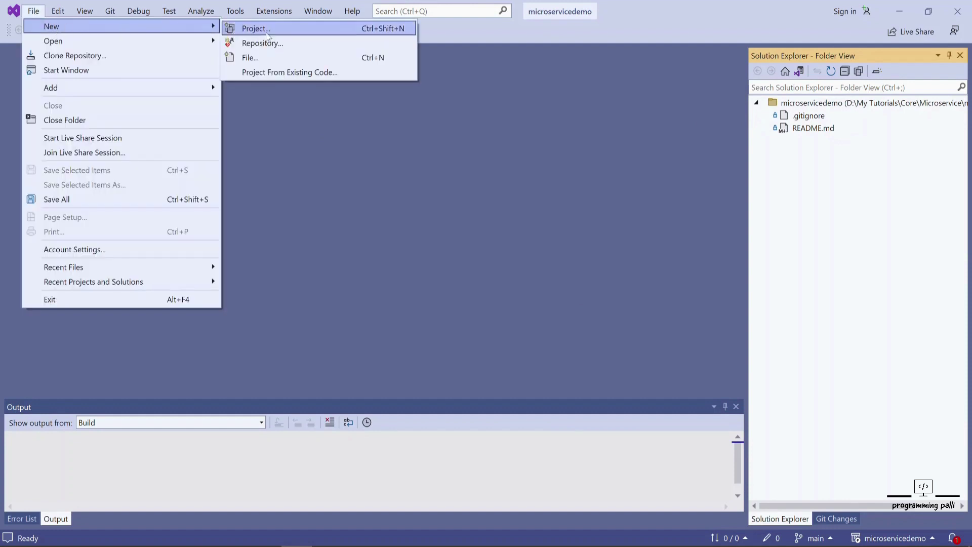
pyautogui.click(268, 35)
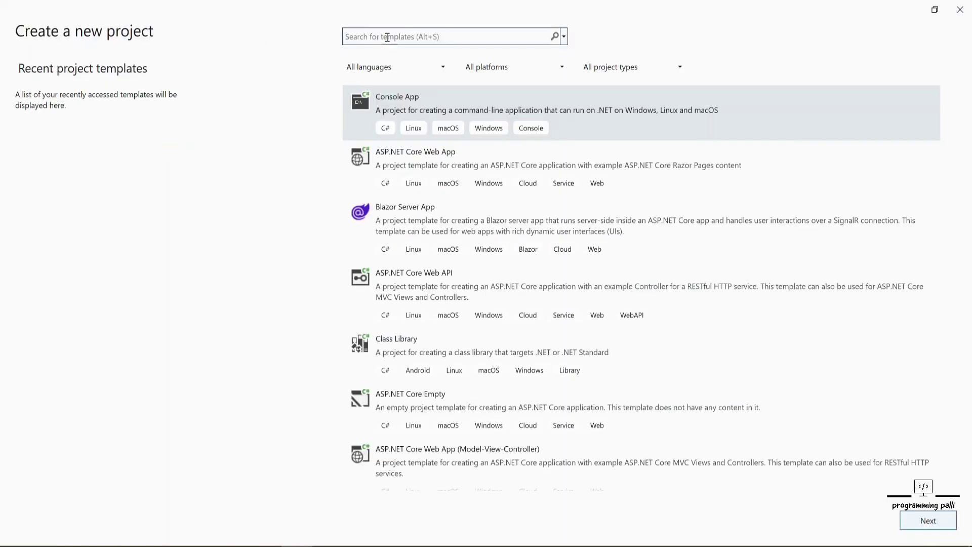
pyautogui.click(388, 39)
pyautogui.write('bla')
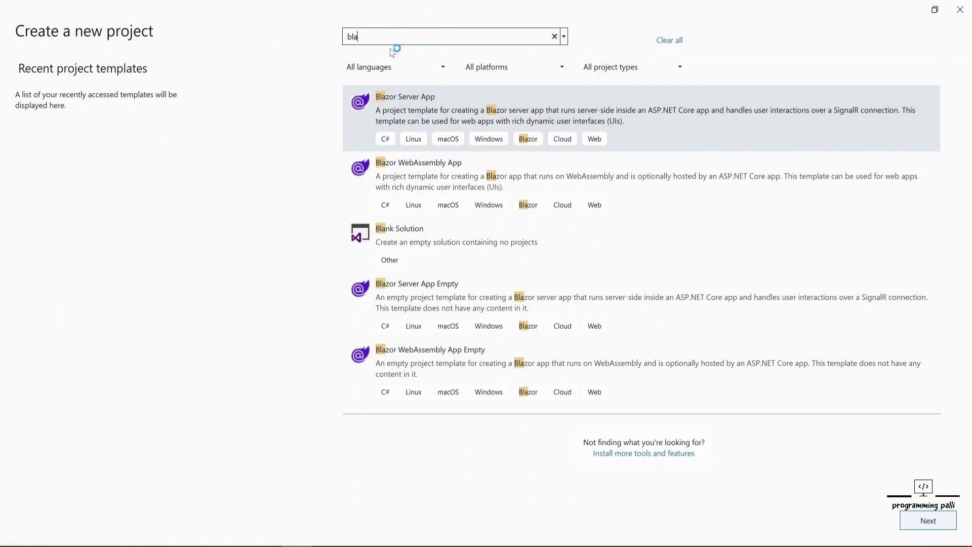
pyautogui.click(437, 240)
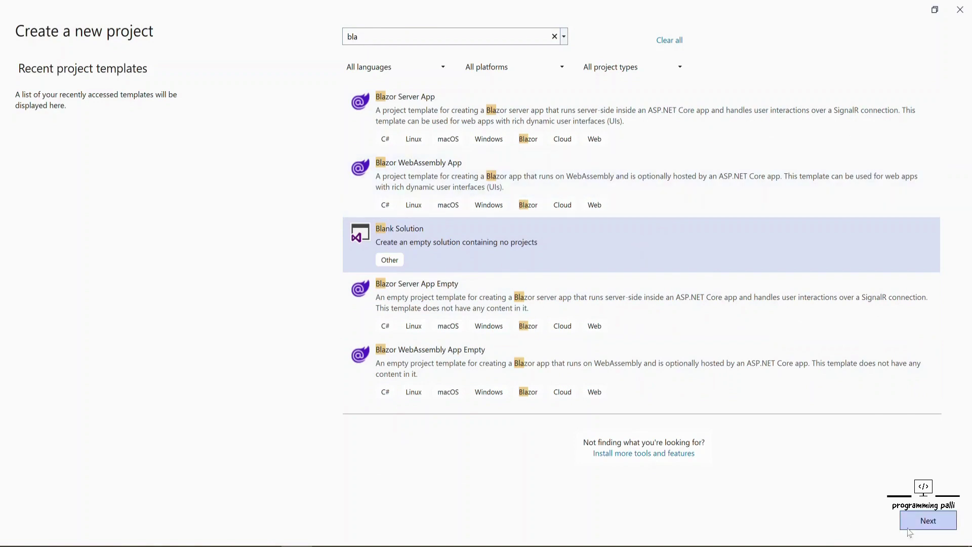
pyautogui.click(927, 521)
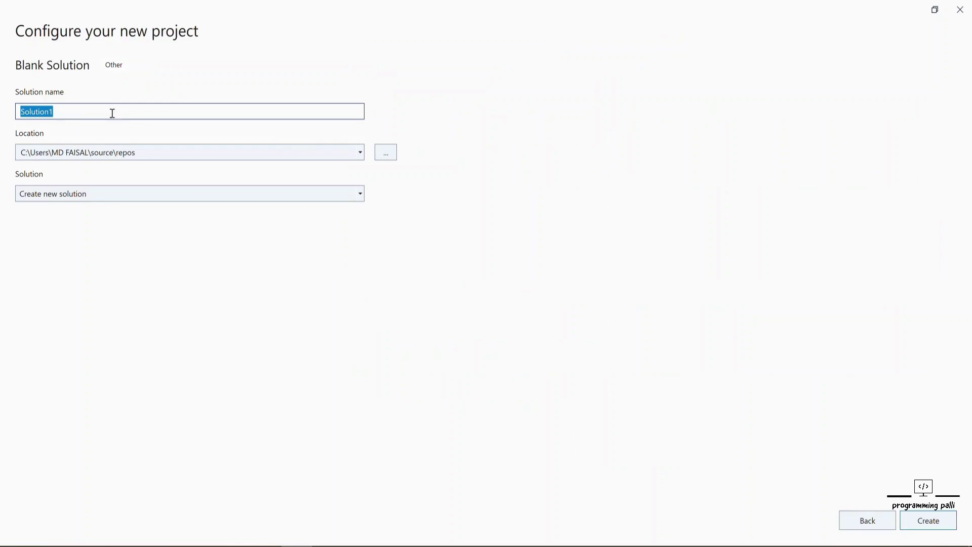
# Replace the default name Solution1 with microservicedemo as the solution name.
pyautogui.press('BackSpace')
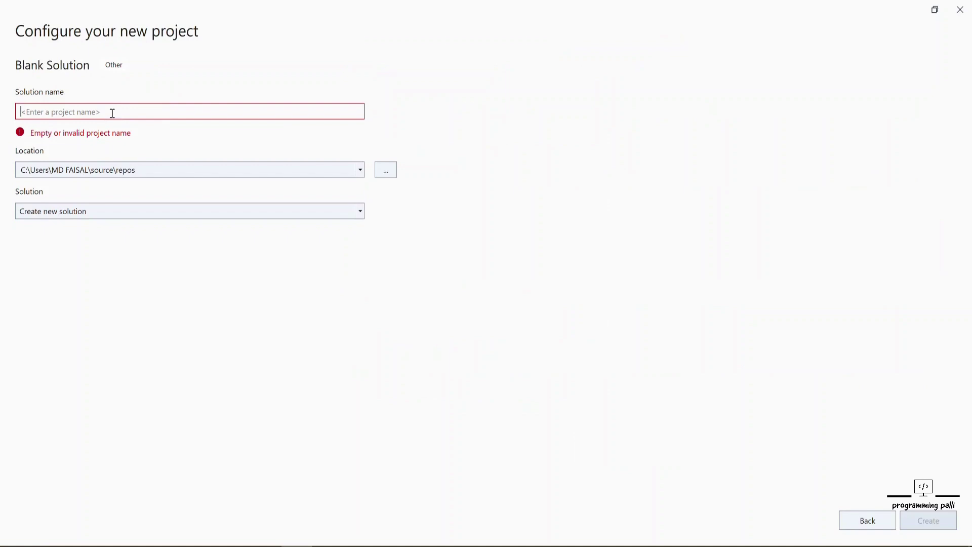
pyautogui.write('Mic')
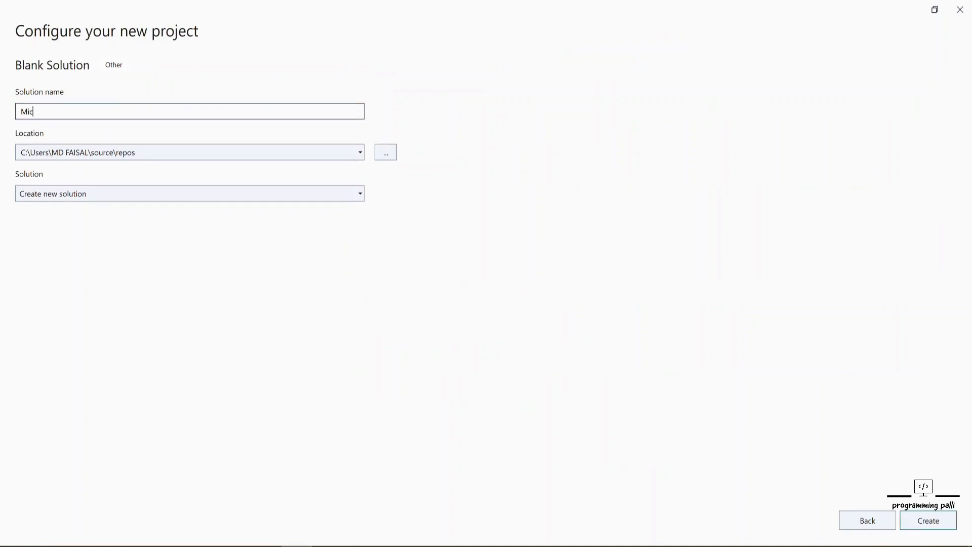
pyautogui.press('BackSpace')
pyautogui.press('BackSpace')
pyautogui.write('mic')
pyautogui.write('roservicedemo')
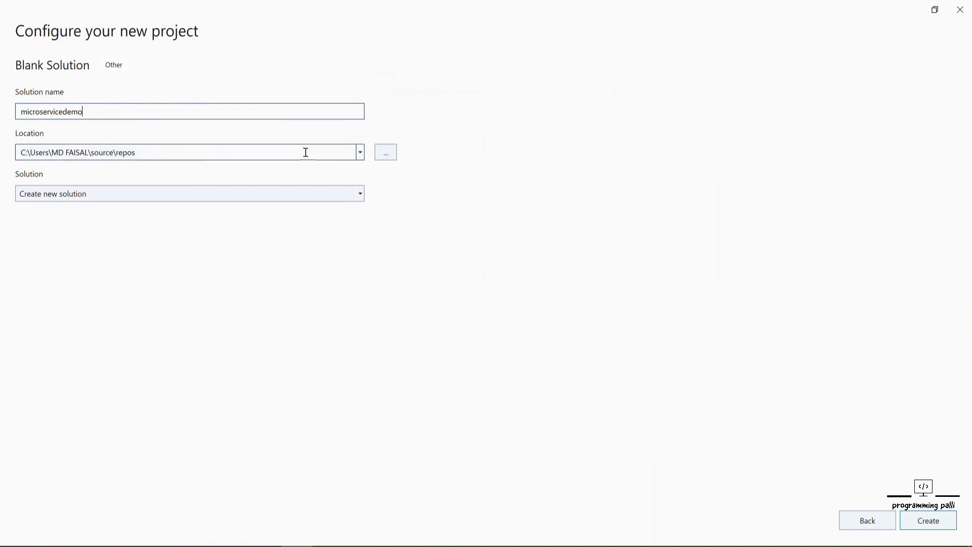
pyautogui.click(362, 152)
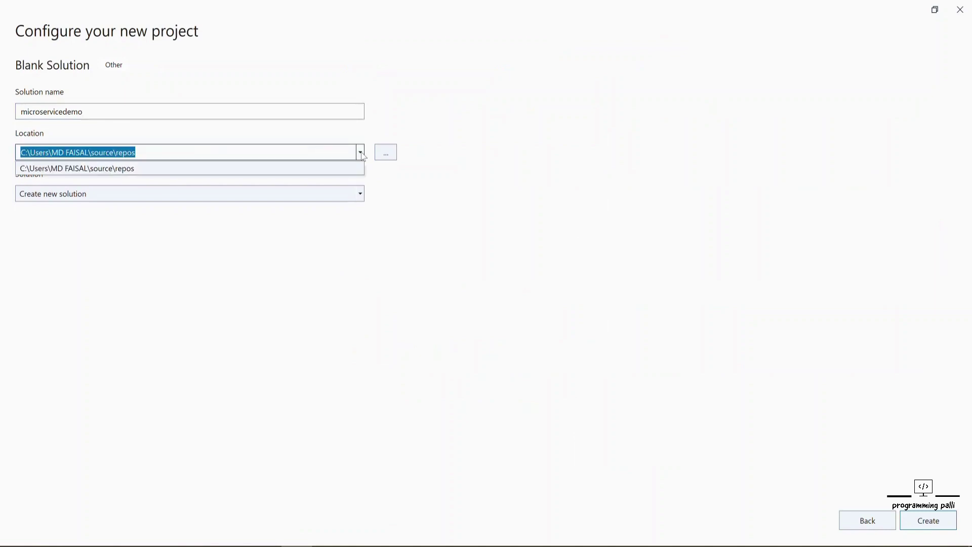
pyautogui.click(389, 153)
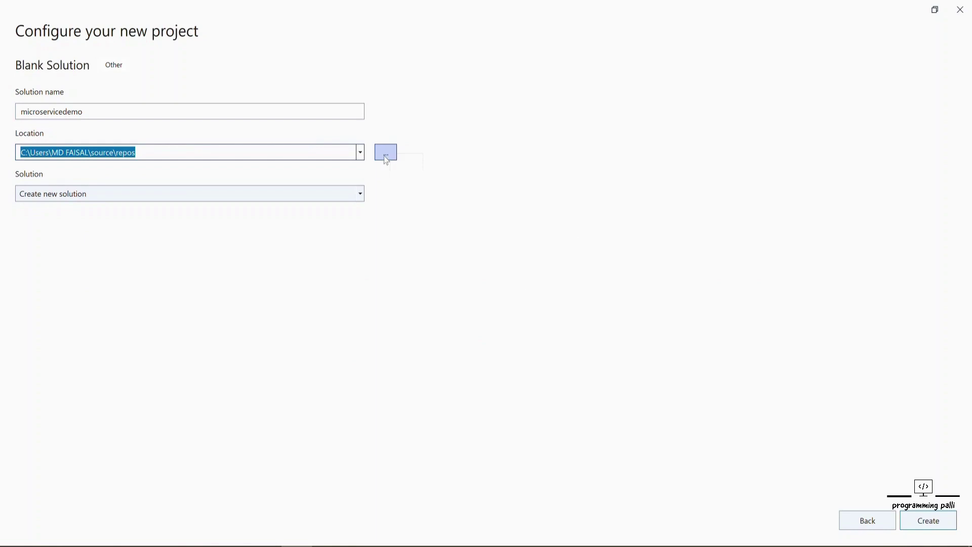
# Browse the solution location picker to D:\My Tutorials\Core\Microservice.
pyautogui.click(386, 154)
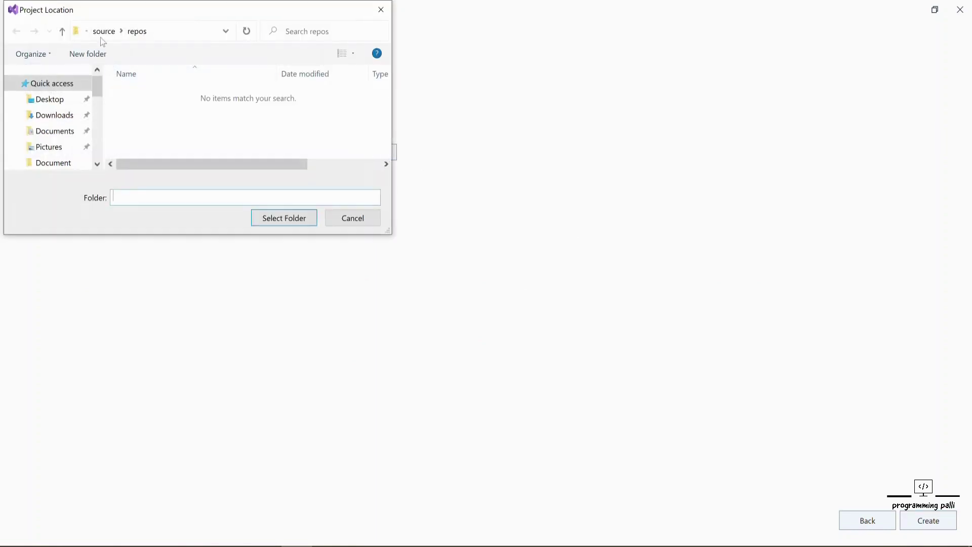
pyautogui.scroll(-1, 59, 155)
pyautogui.scroll(-2, 58, 152)
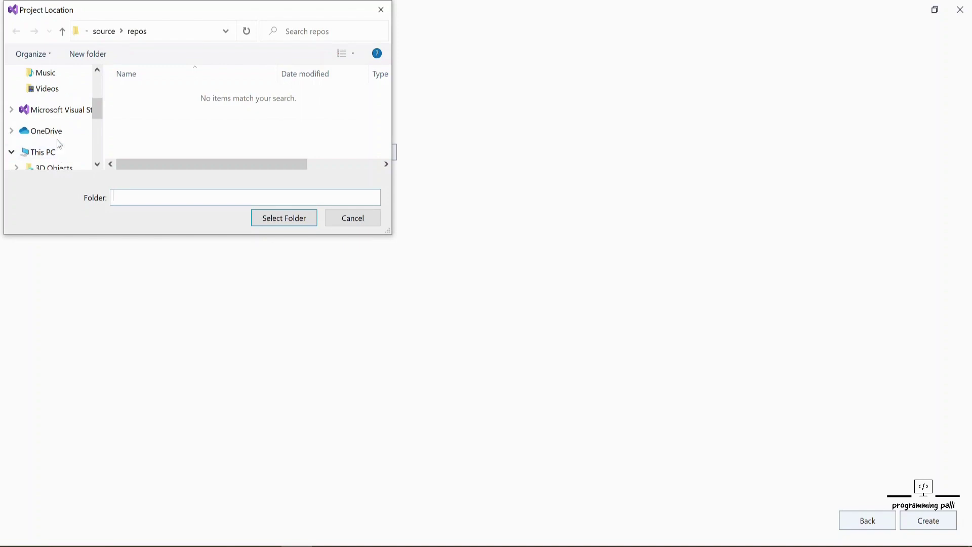
pyautogui.scroll(-1, 58, 148)
pyautogui.scroll(-1, 58, 148)
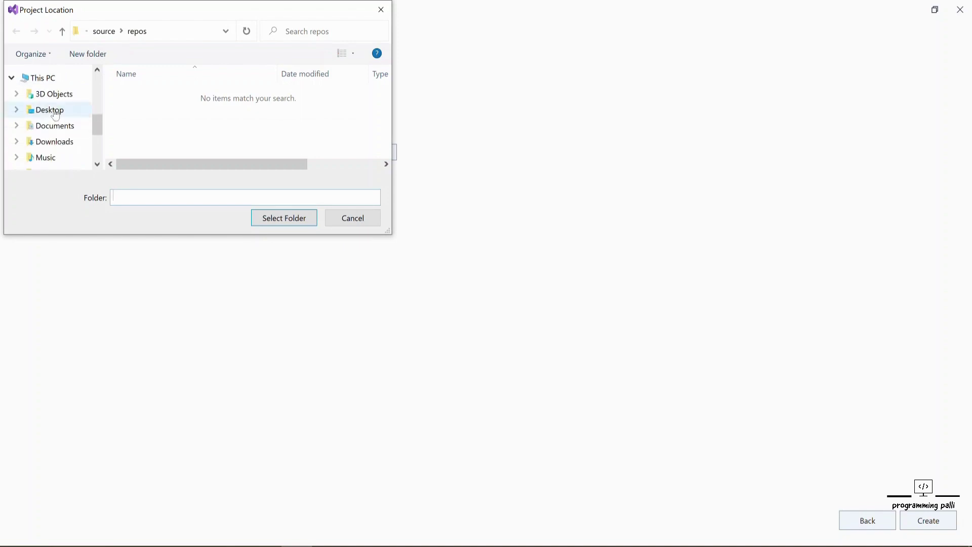
pyautogui.scroll(-2, 54, 122)
pyautogui.scroll(-1, 59, 140)
pyautogui.scroll(-1, 61, 156)
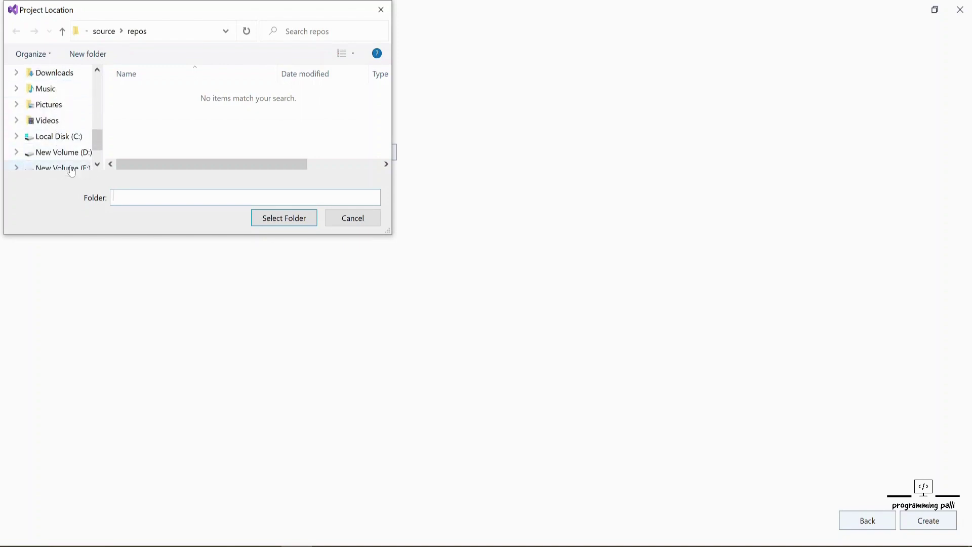
pyautogui.click(61, 152)
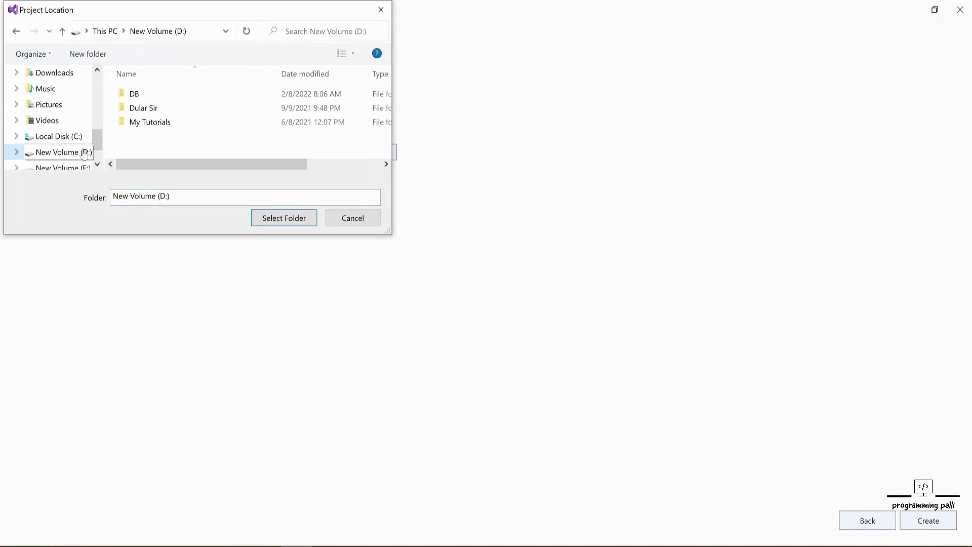
pyautogui.doubleClick(165, 125)
pyautogui.click(144, 96)
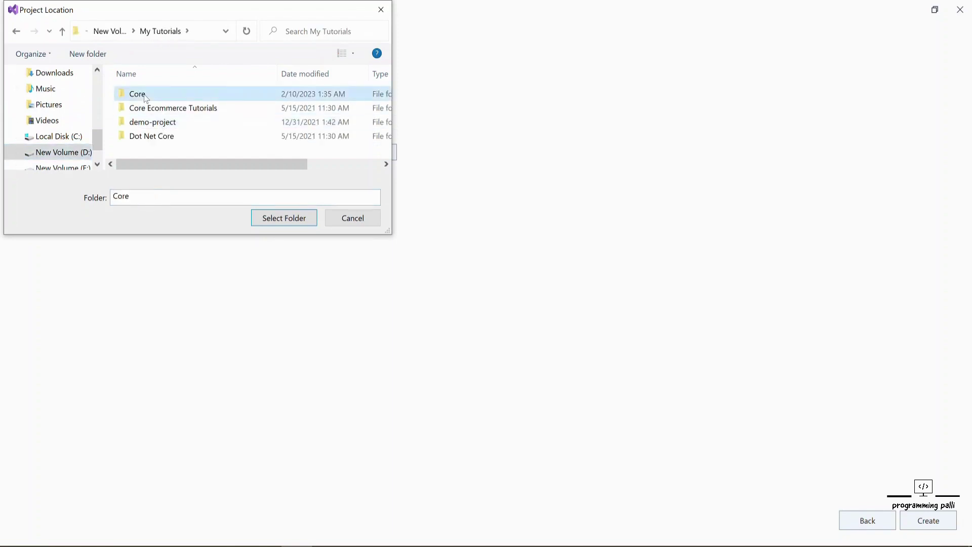
pyautogui.doubleClick(144, 96)
pyautogui.scroll(-3, 205, 126)
pyautogui.scroll(-2, 205, 125)
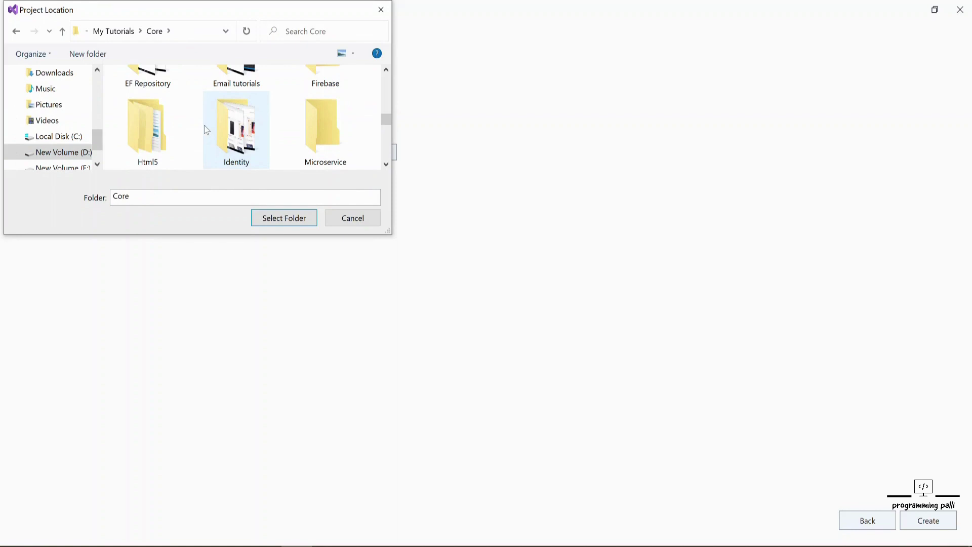
pyautogui.click(264, 140)
pyautogui.click(330, 133)
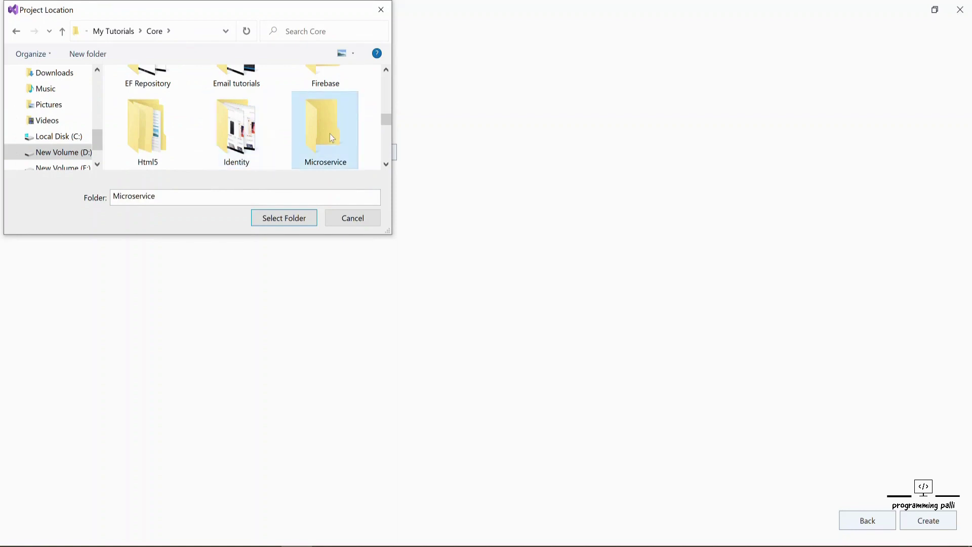
pyautogui.doubleClick(330, 133)
# Choose the microservicedemo folder as the location and create the blank solution.
pyautogui.click(189, 94)
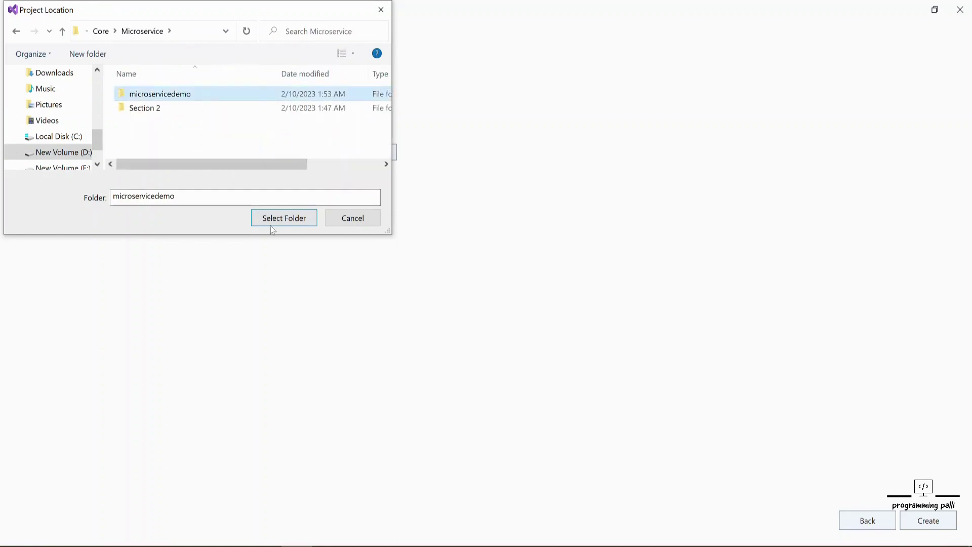
pyautogui.click(283, 219)
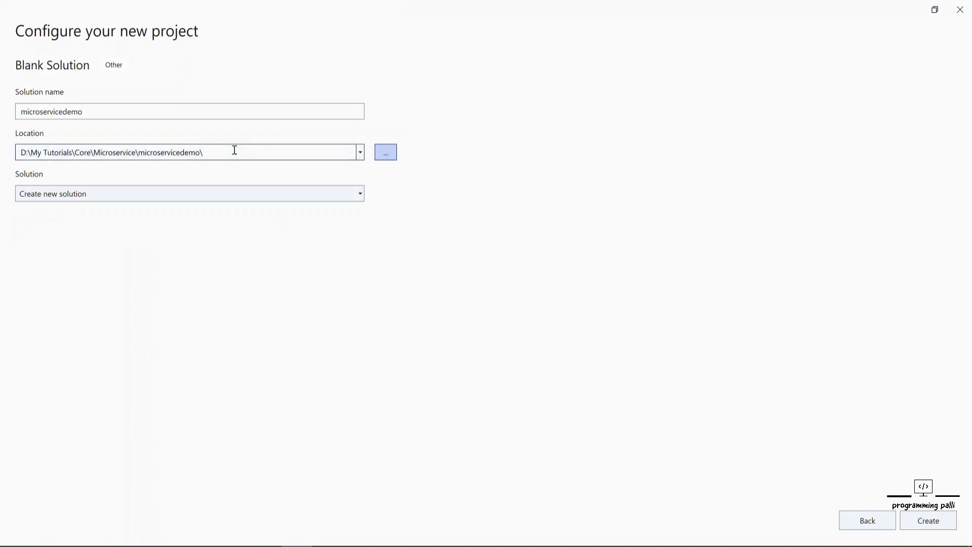
pyautogui.click(930, 520)
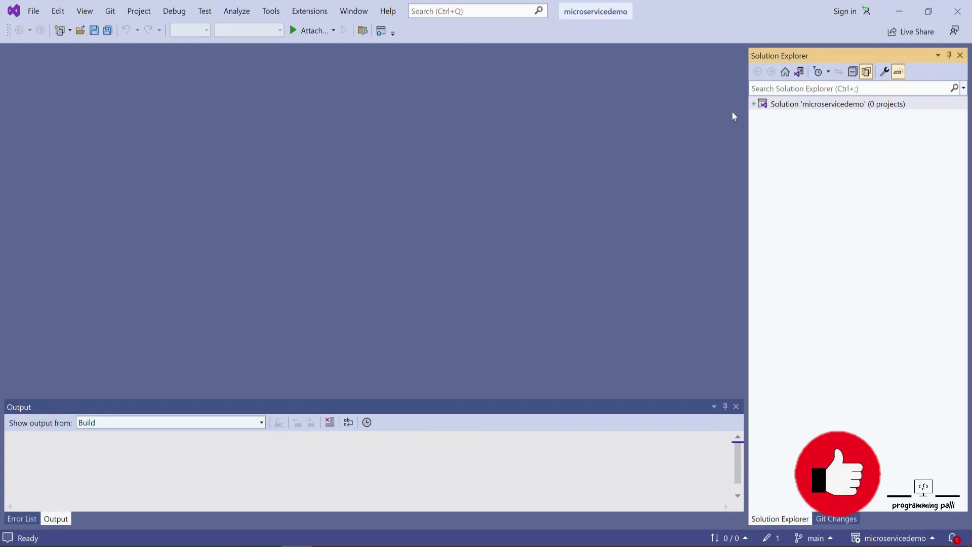
# Open the microservicedemo solution's folder in File Explorer from its context menu.
pyautogui.click(809, 108)
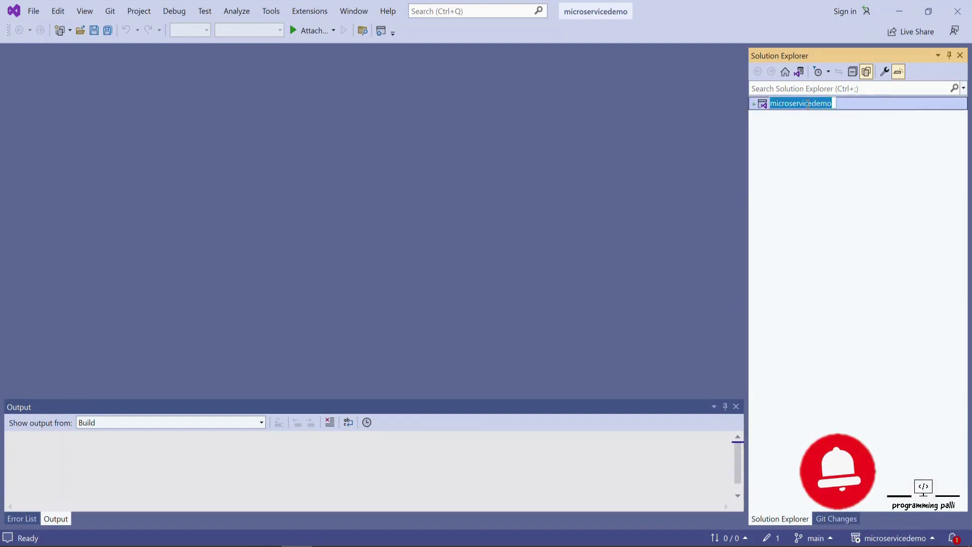
pyautogui.click(817, 106)
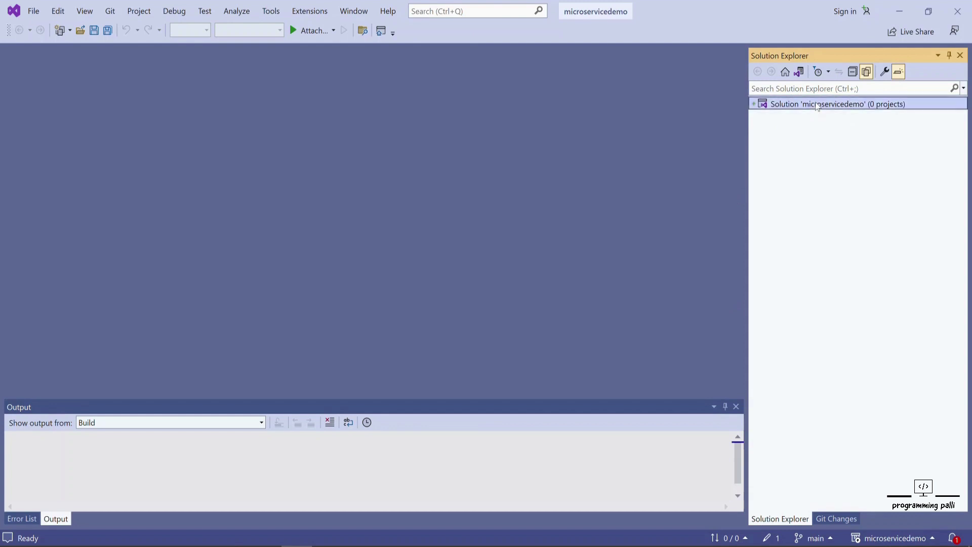
pyautogui.rightClick(817, 106)
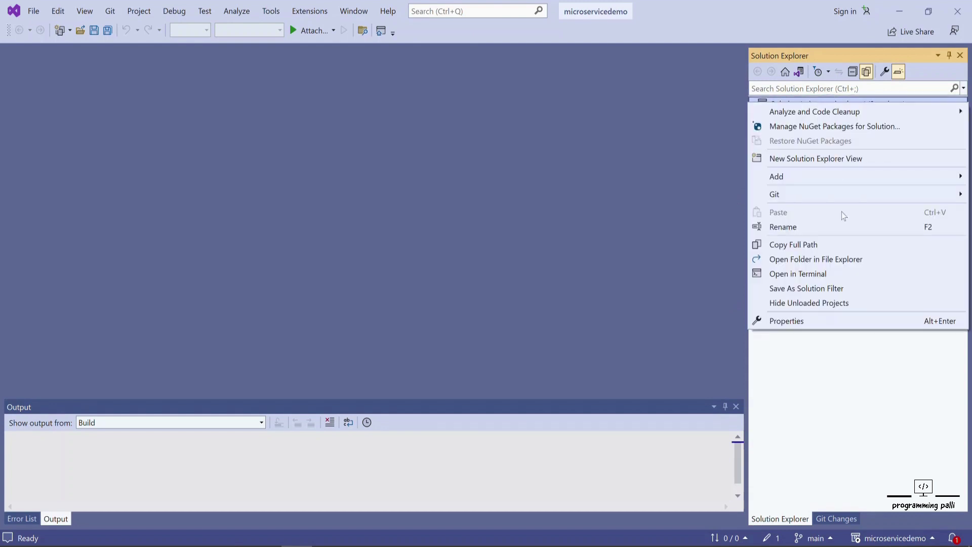
pyautogui.click(841, 260)
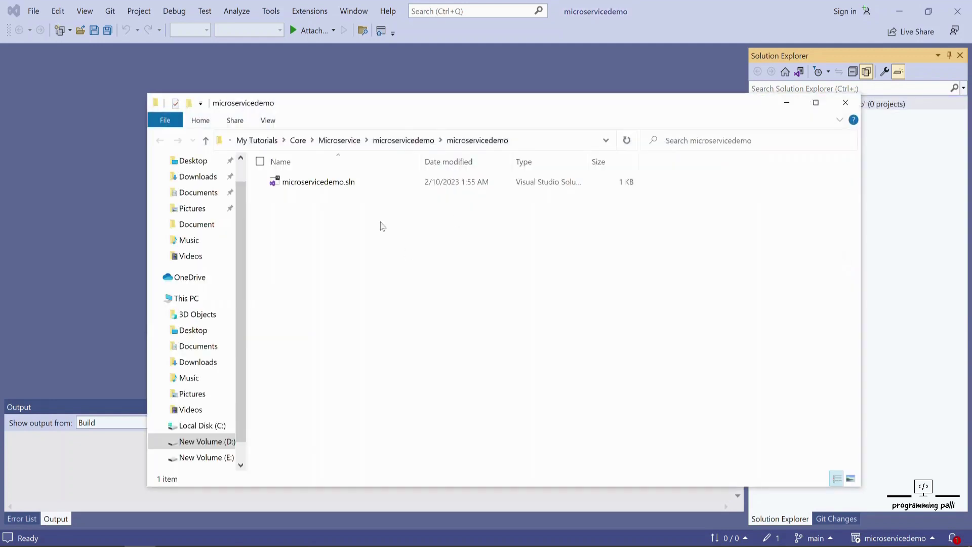
# Rename the nested microservicedemo solution folder to src, then minimize File Explorer.
pyautogui.click(402, 141)
pyautogui.hotkey('alt', 'Up')
pyautogui.doubleClick(333, 187)
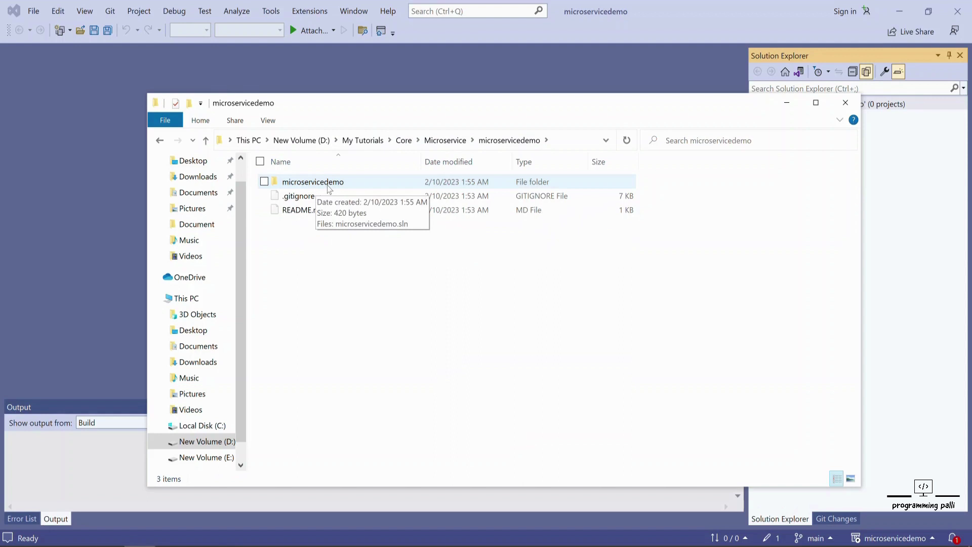
pyautogui.click(328, 189)
pyautogui.click(327, 184)
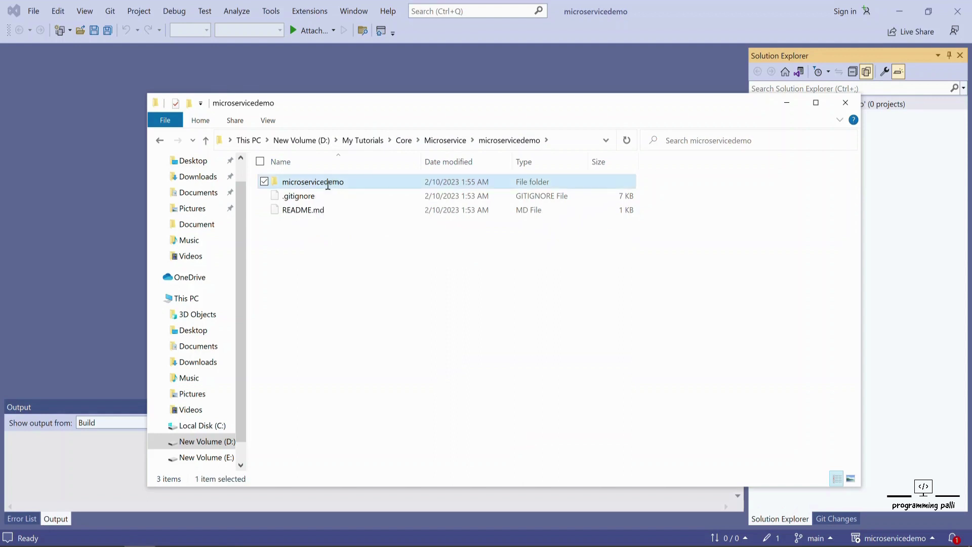
pyautogui.write('s')
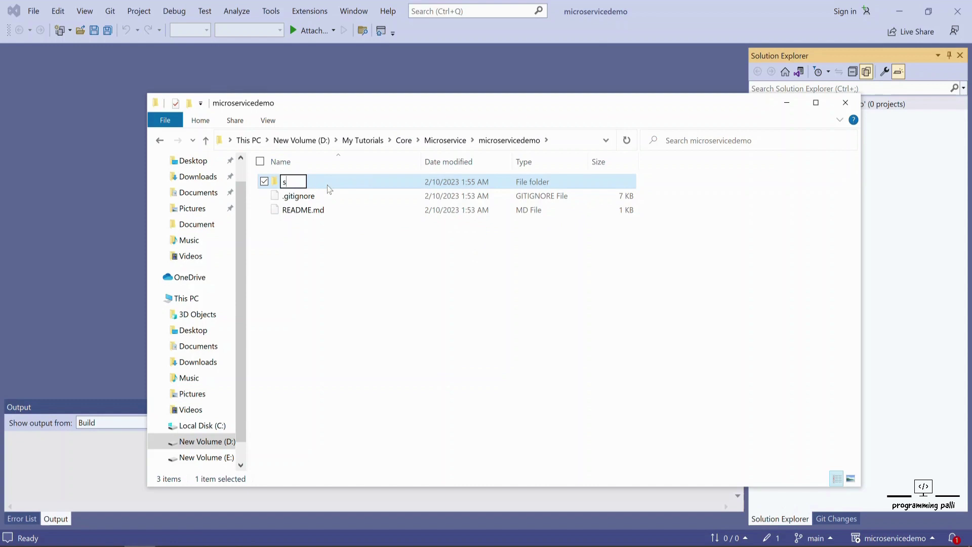
pyautogui.write('rc')
pyautogui.press('Return')
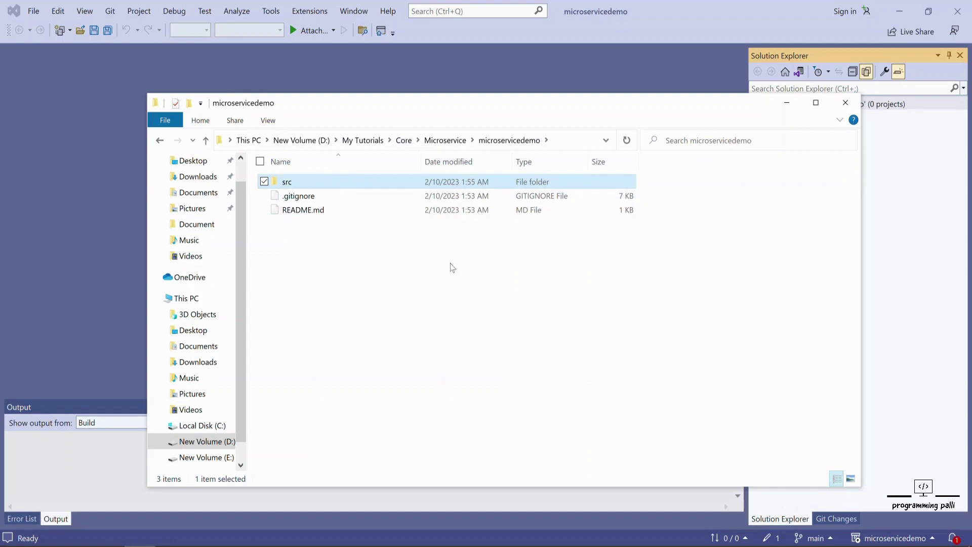
pyautogui.click(787, 102)
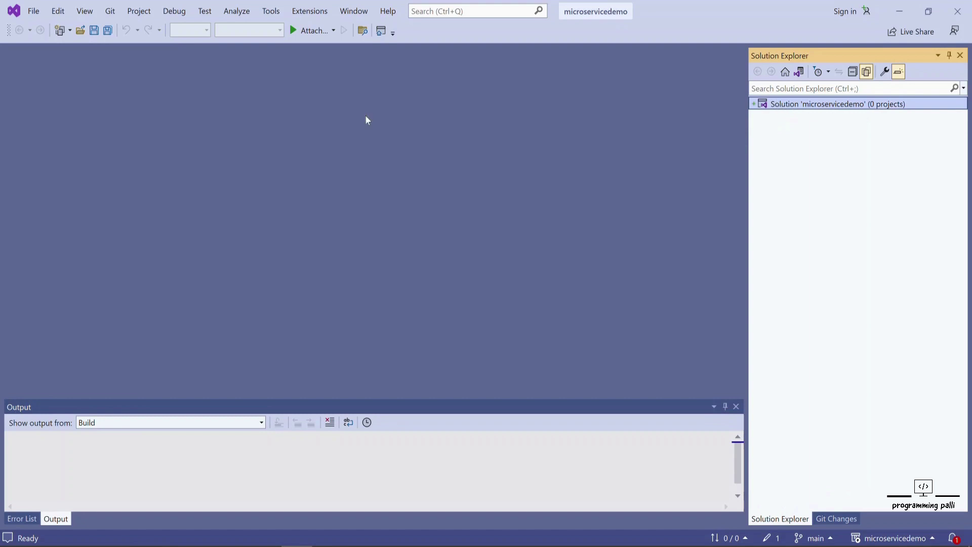
# Get past the incorrect-parameter error and reopen microservicedemo.sln from the src folder.
pyautogui.rightClick(816, 107)
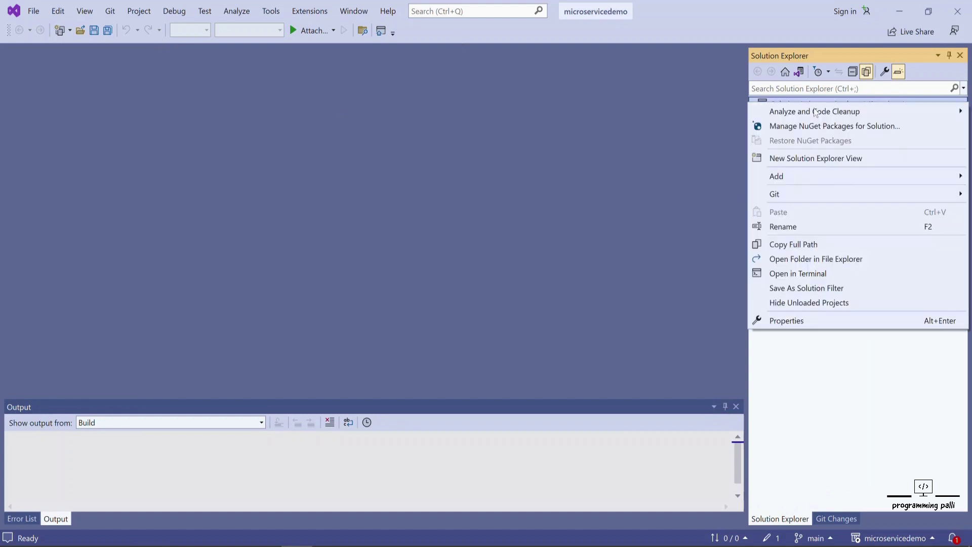
pyautogui.click(812, 259)
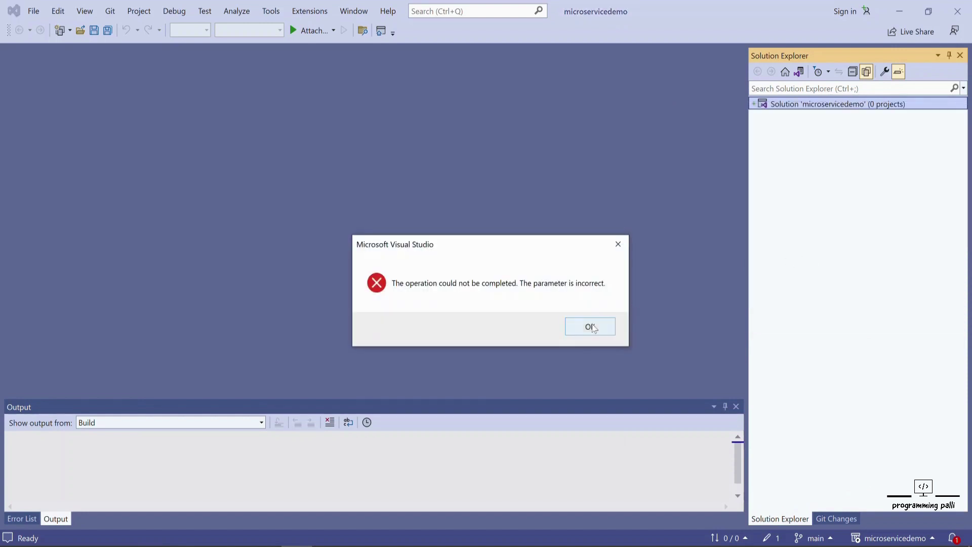
pyautogui.click(592, 327)
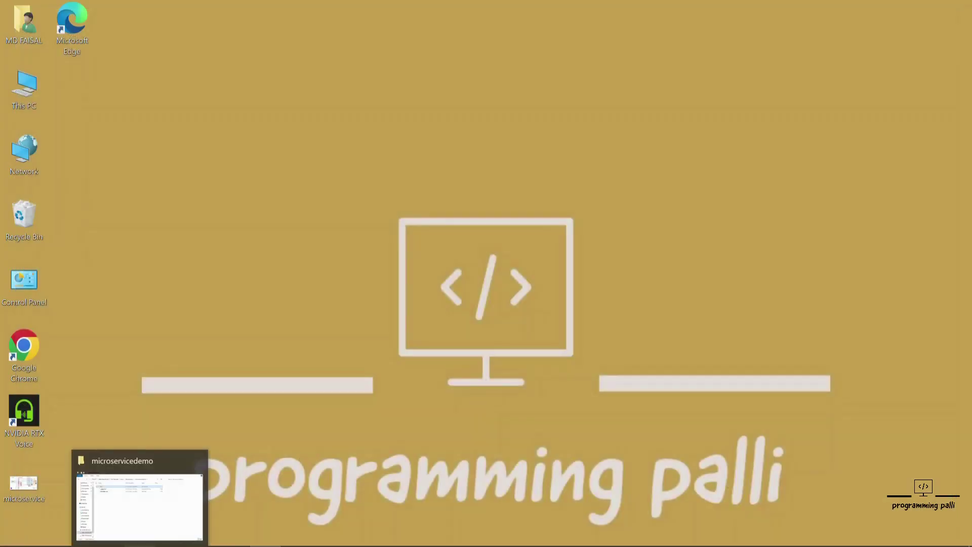
pyautogui.click(150, 542)
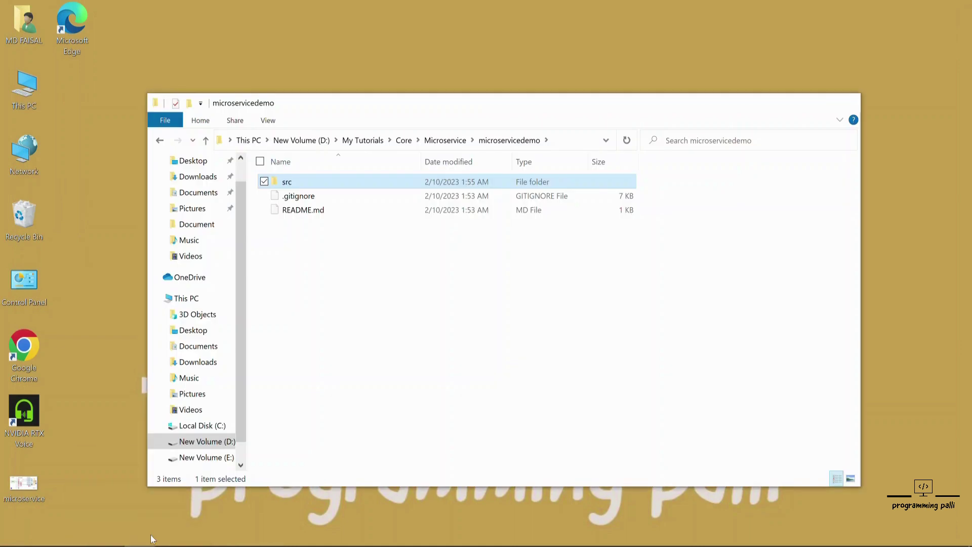
pyautogui.doubleClick(323, 183)
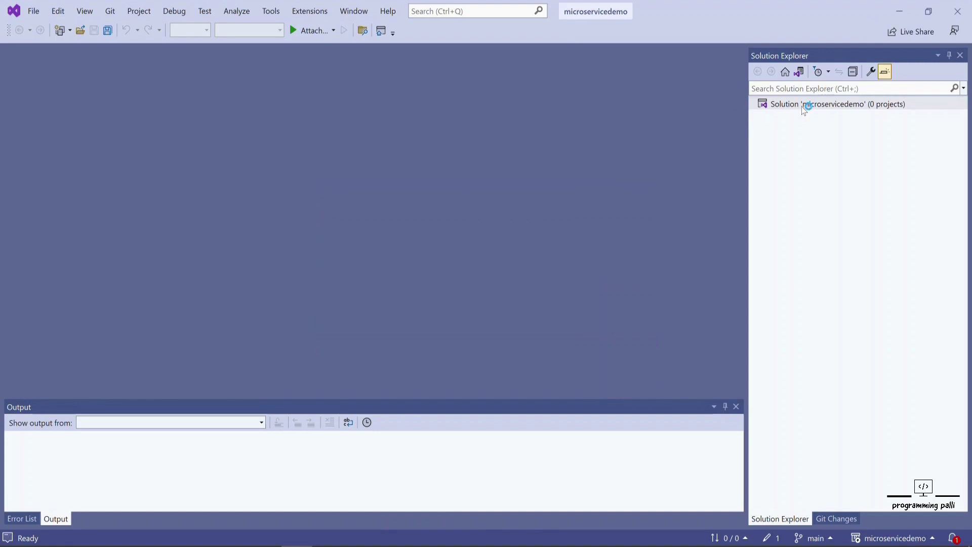
pyautogui.rightClick(804, 104)
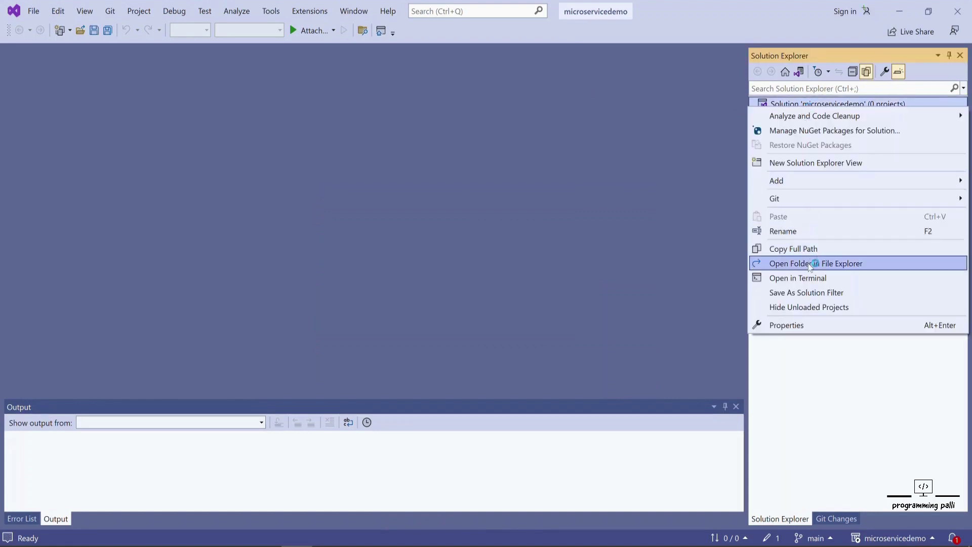
pyautogui.click(811, 263)
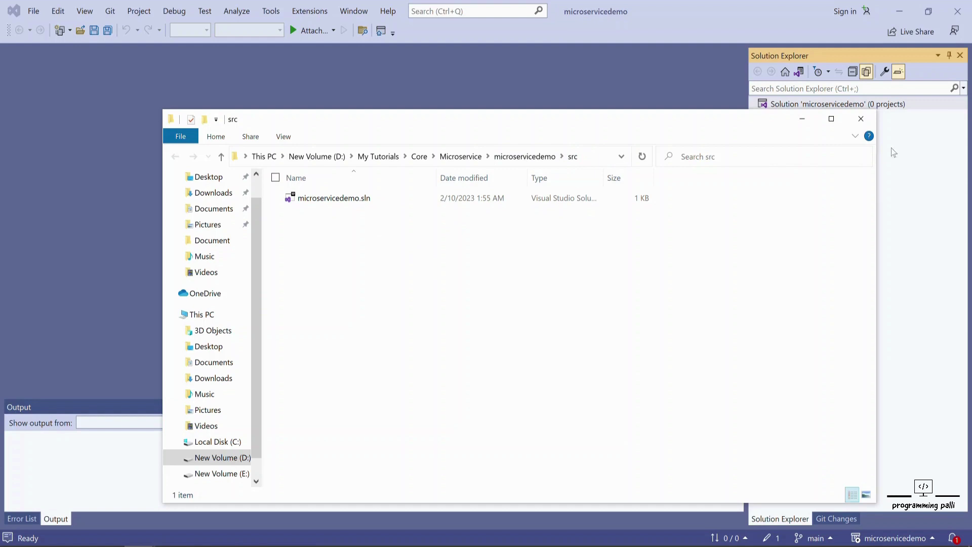
pyautogui.click(861, 119)
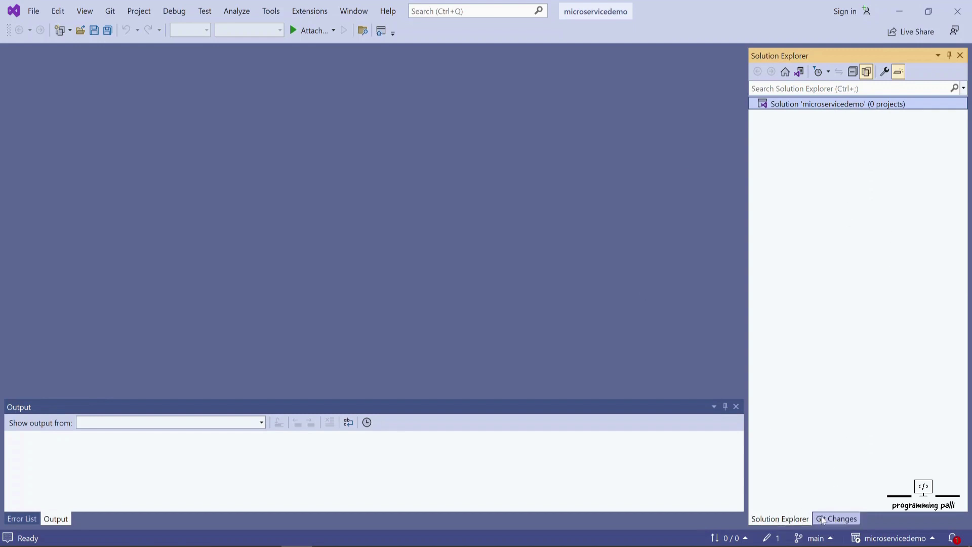
# In Git Changes, commit all changes with the message 'initial.'.
pyautogui.click(839, 521)
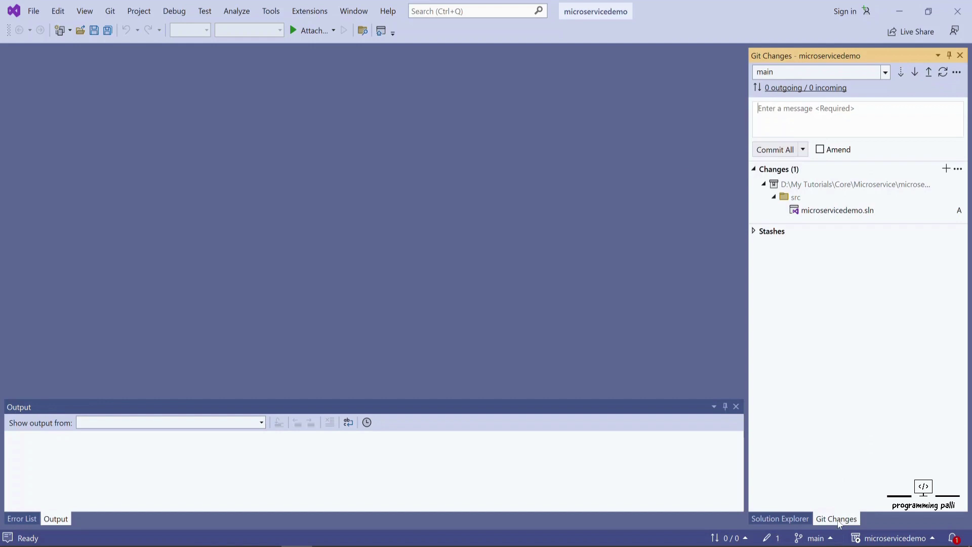
pyautogui.click(785, 119)
pyautogui.write('initi')
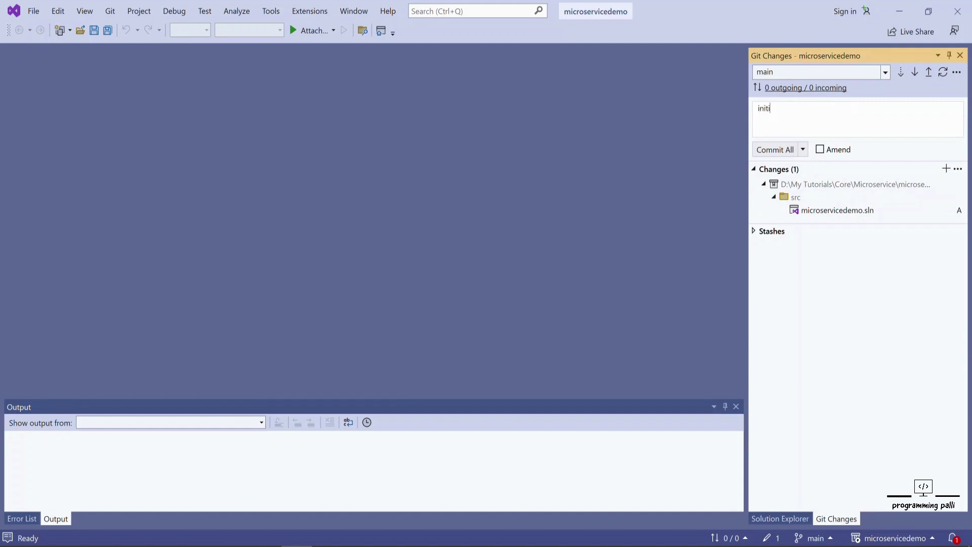
pyautogui.write('a')
pyautogui.write('l')
pyautogui.press('BackSpace')
pyautogui.press('BackSpace')
pyautogui.press('BackSpace')
pyautogui.write('al')
pyautogui.press('BackSpace')
pyautogui.write('.')
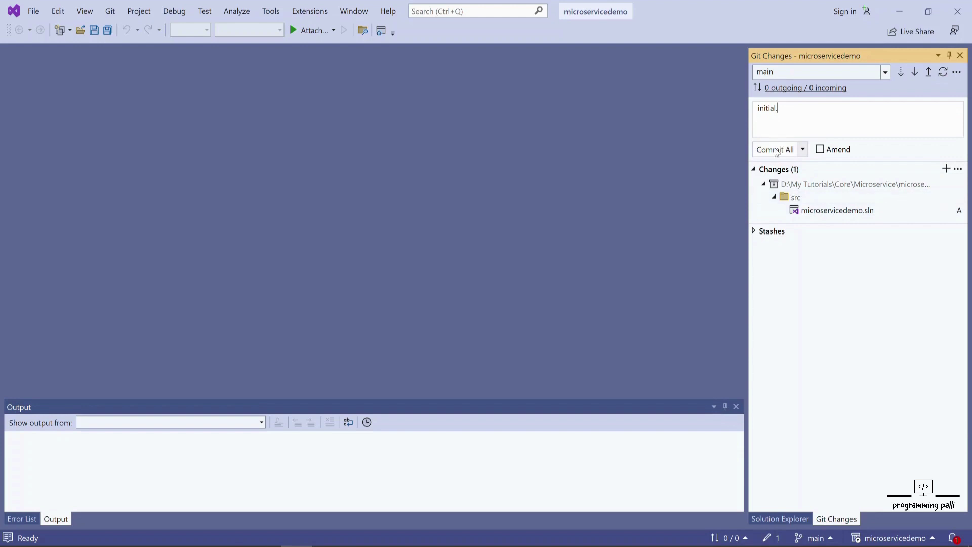
pyautogui.click(776, 149)
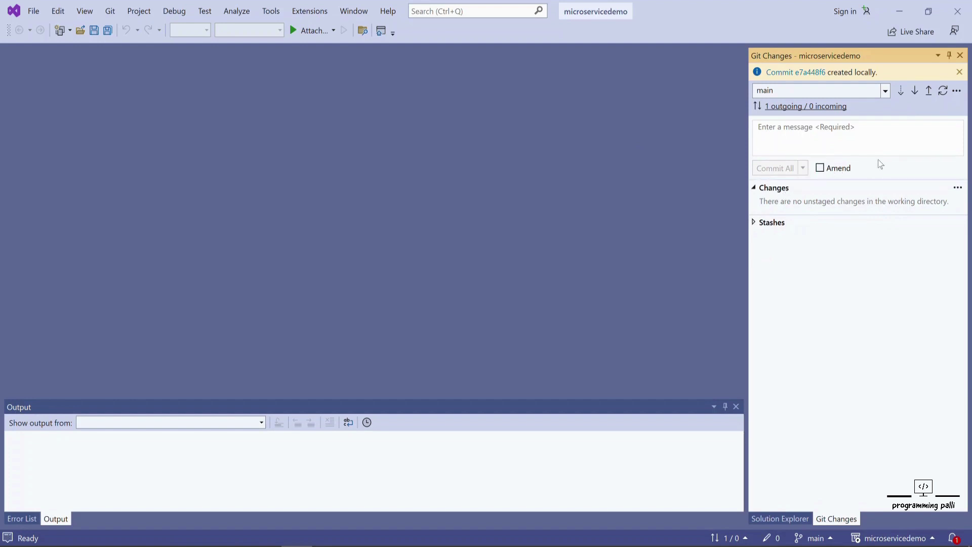
# Check for stashes, review the outgoing 'initial.' commit, and push it to origin/main.
pyautogui.click(752, 224)
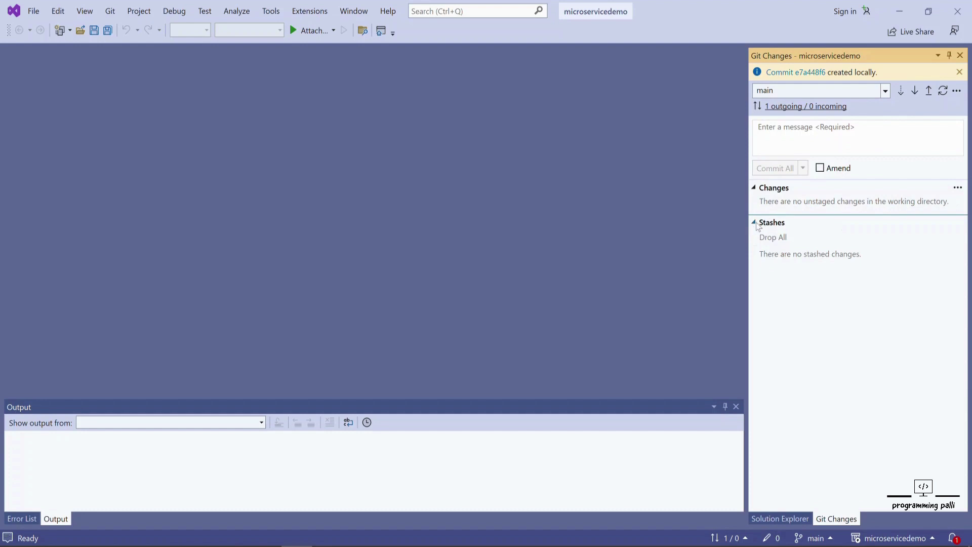
pyautogui.click(755, 223)
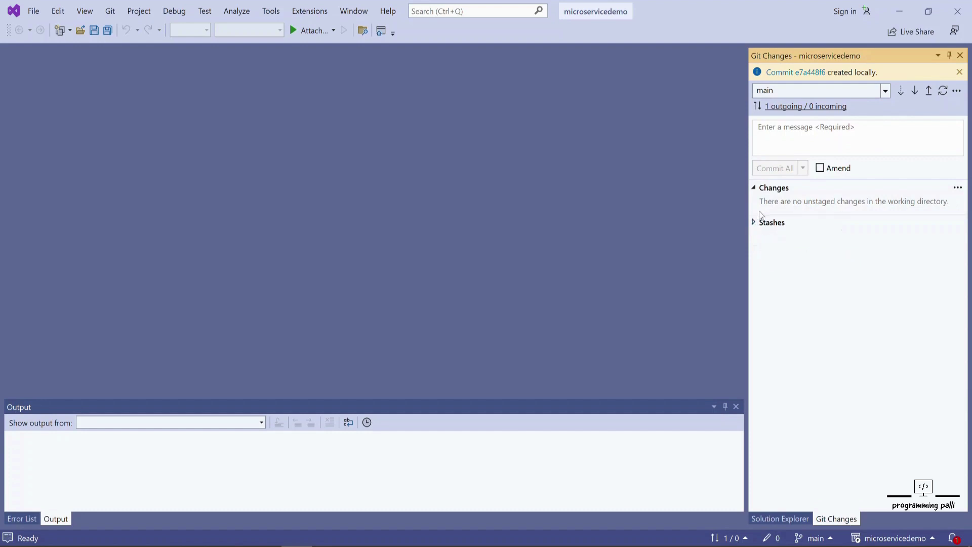
pyautogui.click(781, 108)
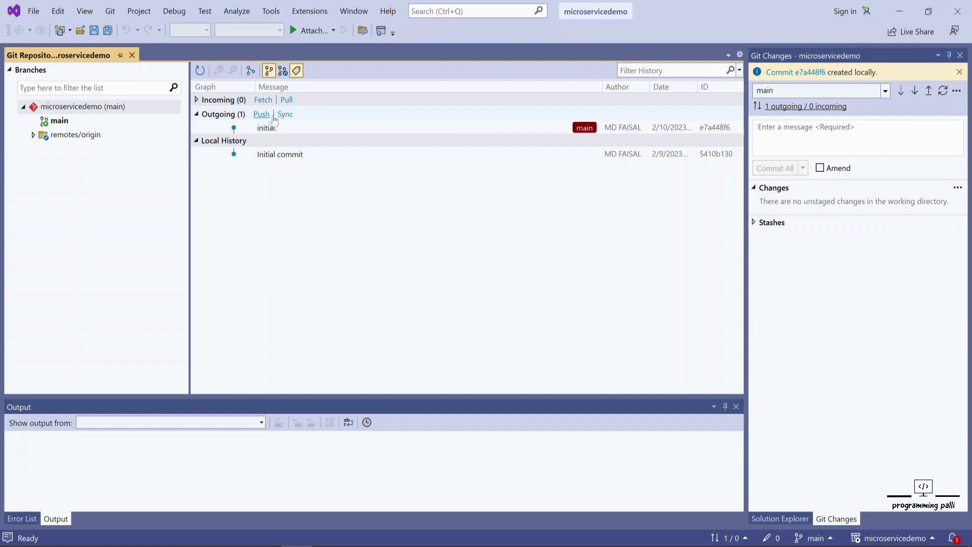
pyautogui.click(928, 90)
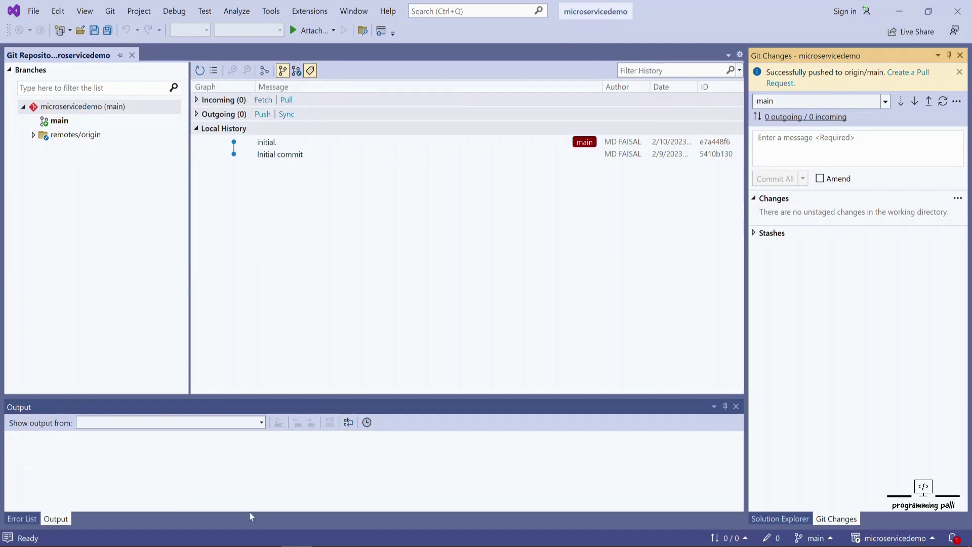
# Reload the GitHub repo, verify src contains microservicedemo.sln, and return to the microservicedemo main page.
pyautogui.hotkey('alt', 'Tab')
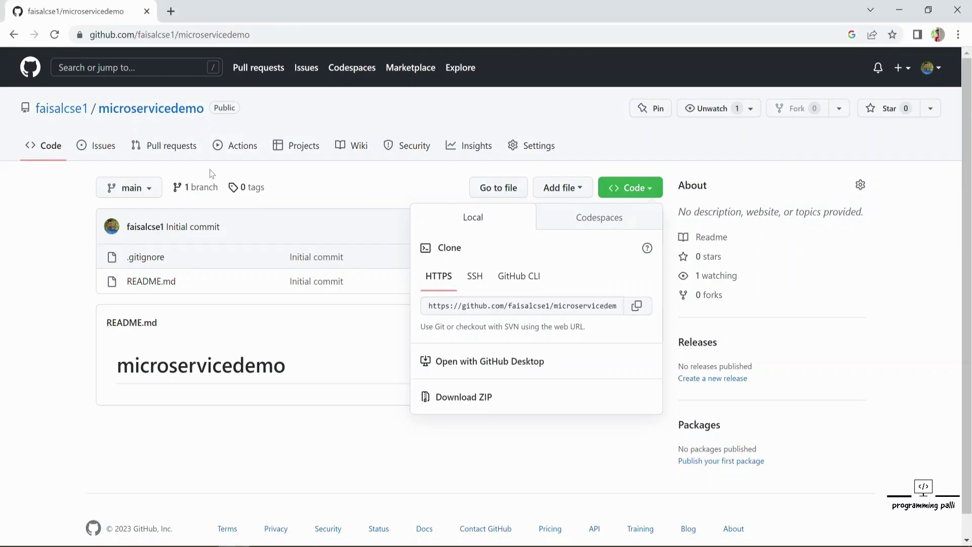
pyautogui.click(54, 44)
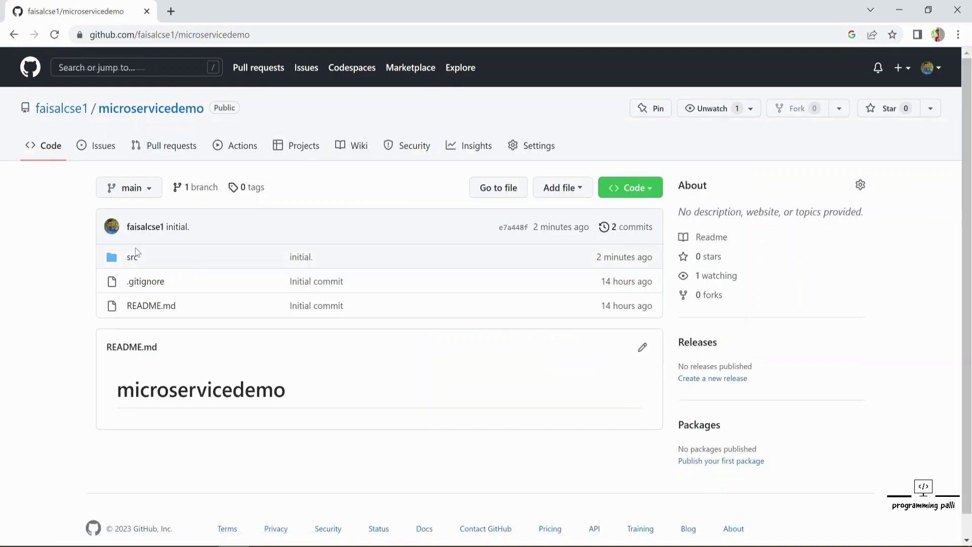
pyautogui.click(131, 258)
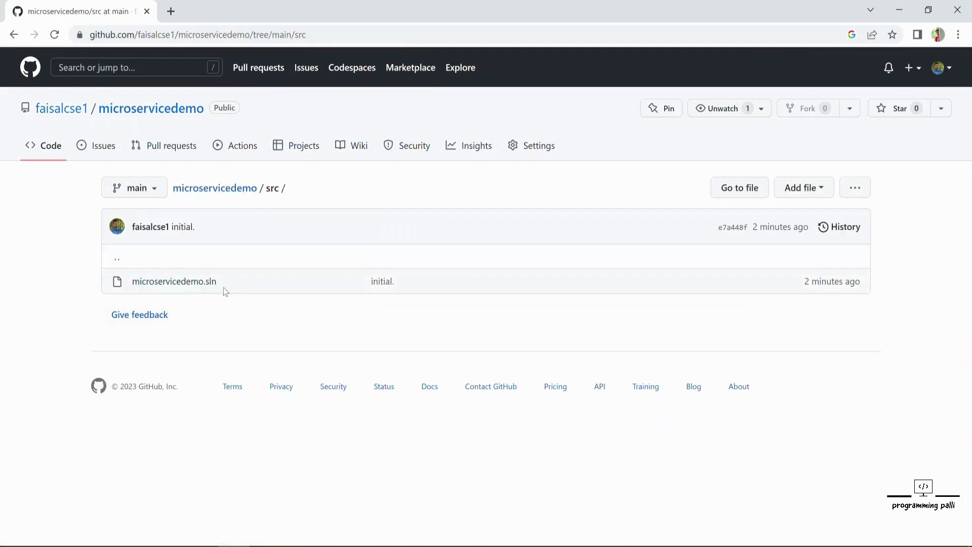
pyautogui.click(221, 193)
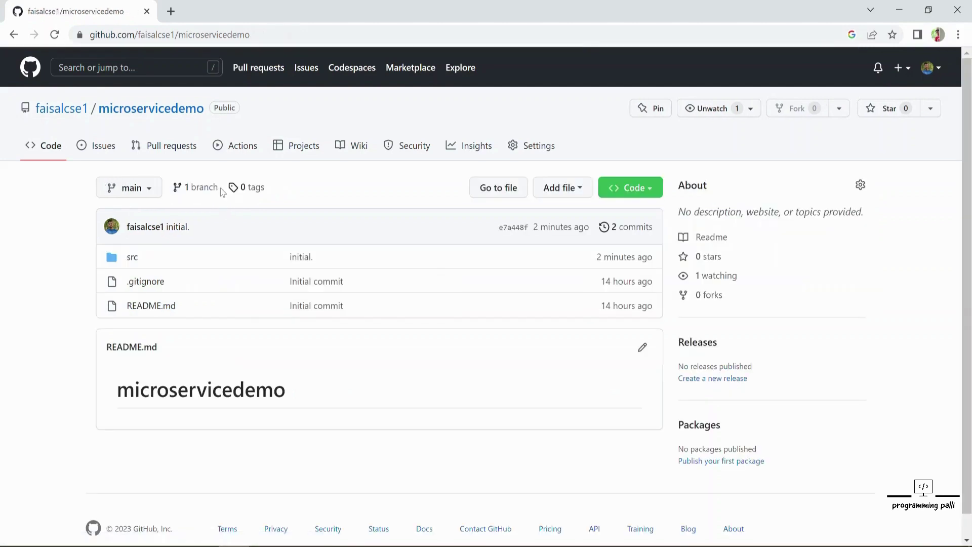